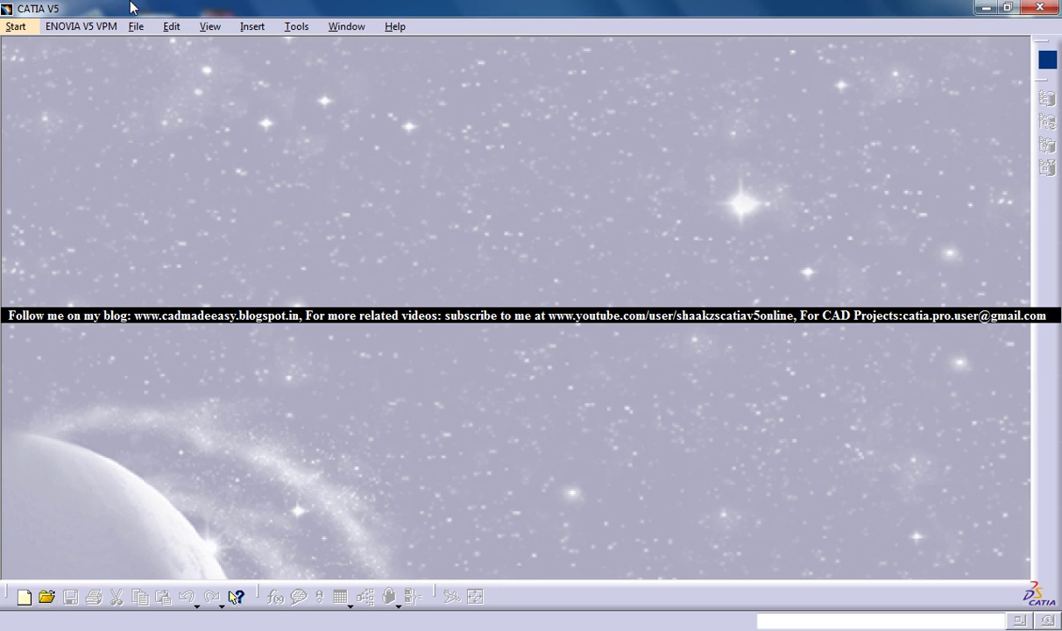
# Start the Part Design workbench and dismiss the New Part dialog
pyautogui.click(17, 27)
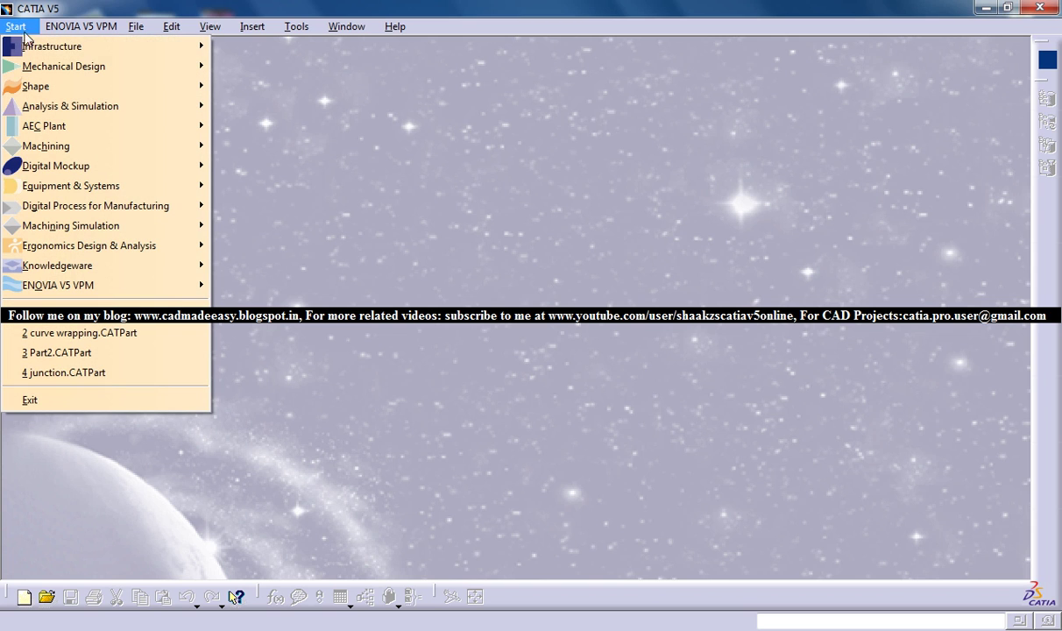
pyautogui.moveTo(66, 72)
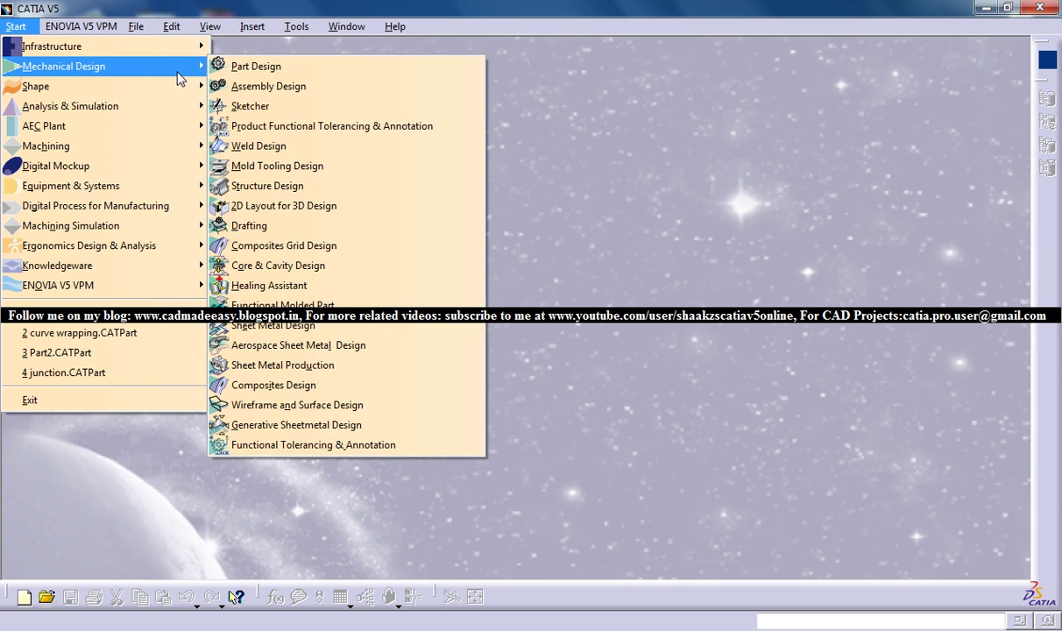
pyautogui.click(227, 70)
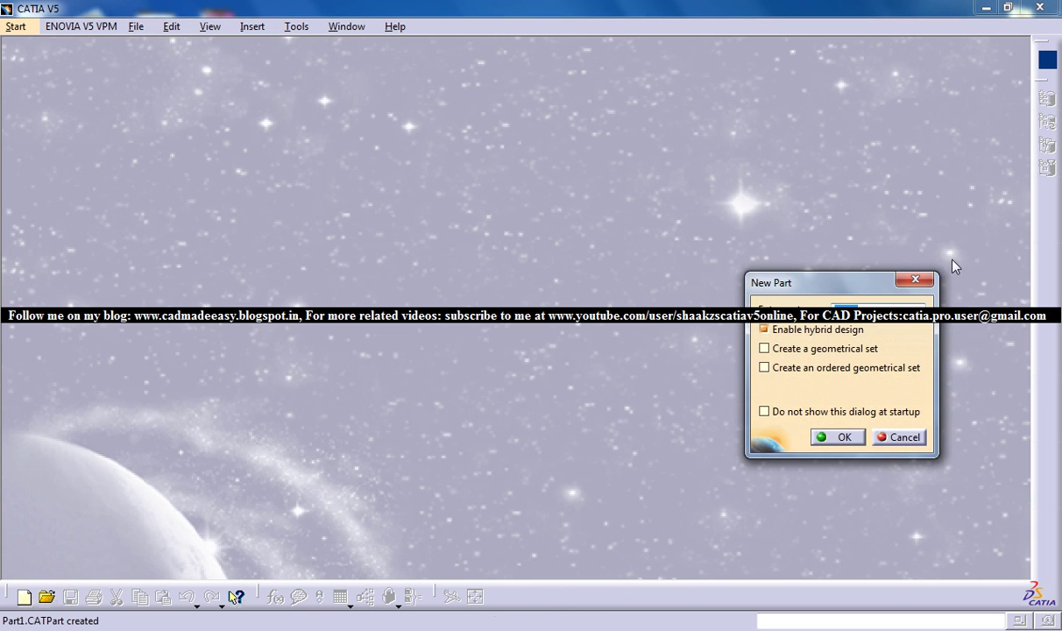
pyautogui.click(915, 280)
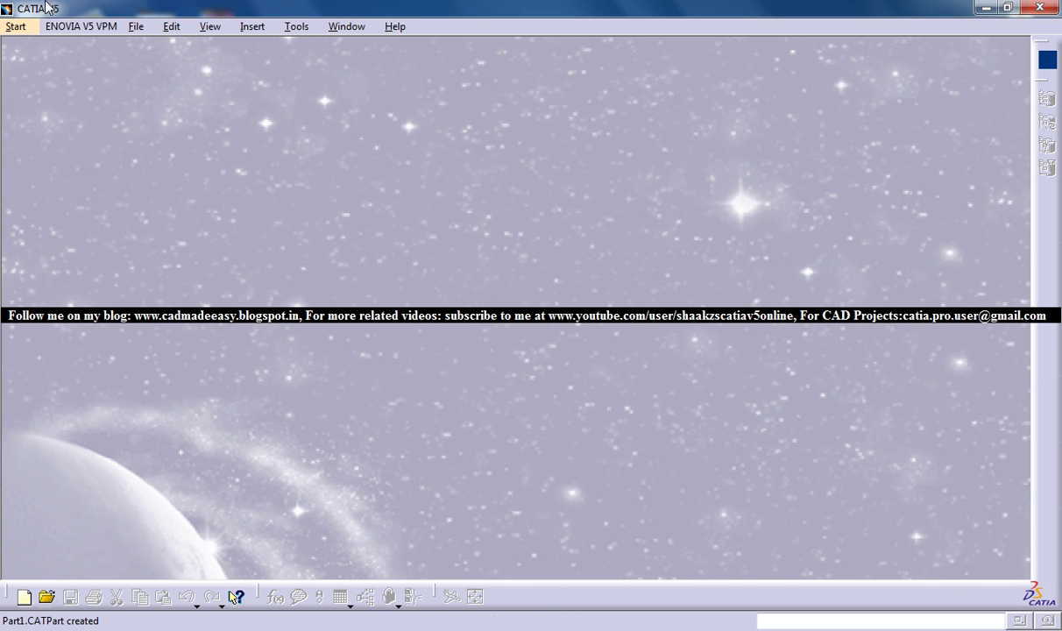
# Switch to Assembly Design to create the empty Product1 document
pyautogui.click(16, 26)
pyautogui.moveTo(103, 77)
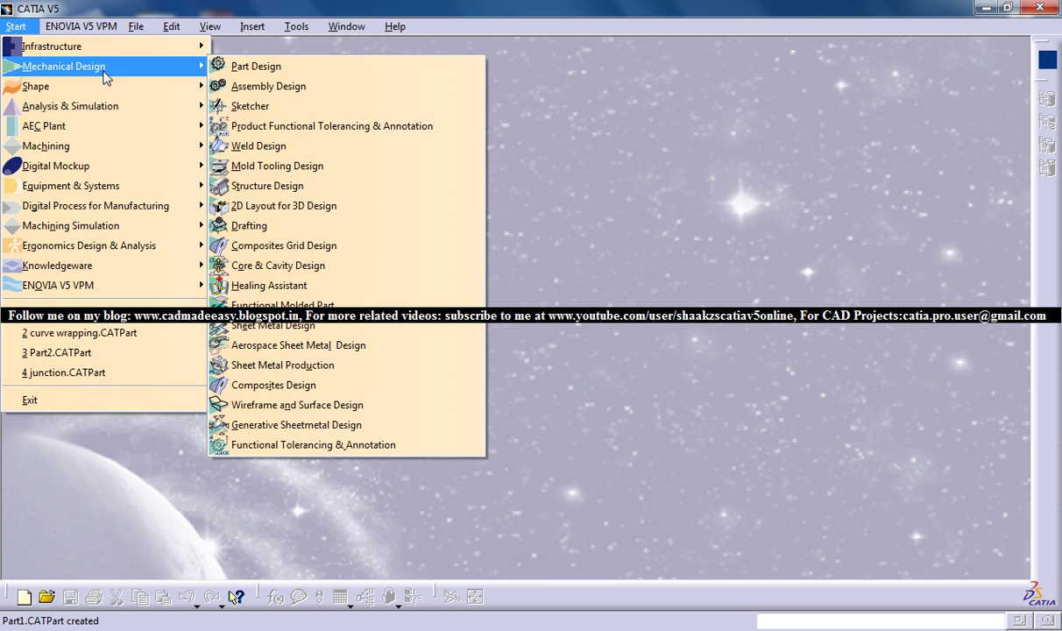
pyautogui.click(298, 87)
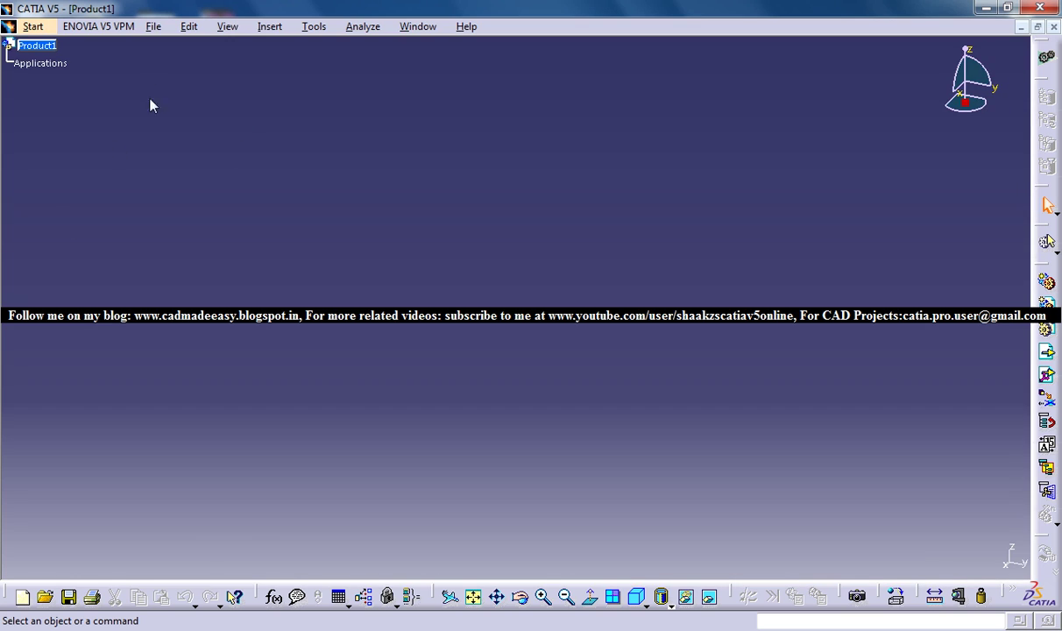
# Insert a new part, Part1, under Product1
pyautogui.click(269, 27)
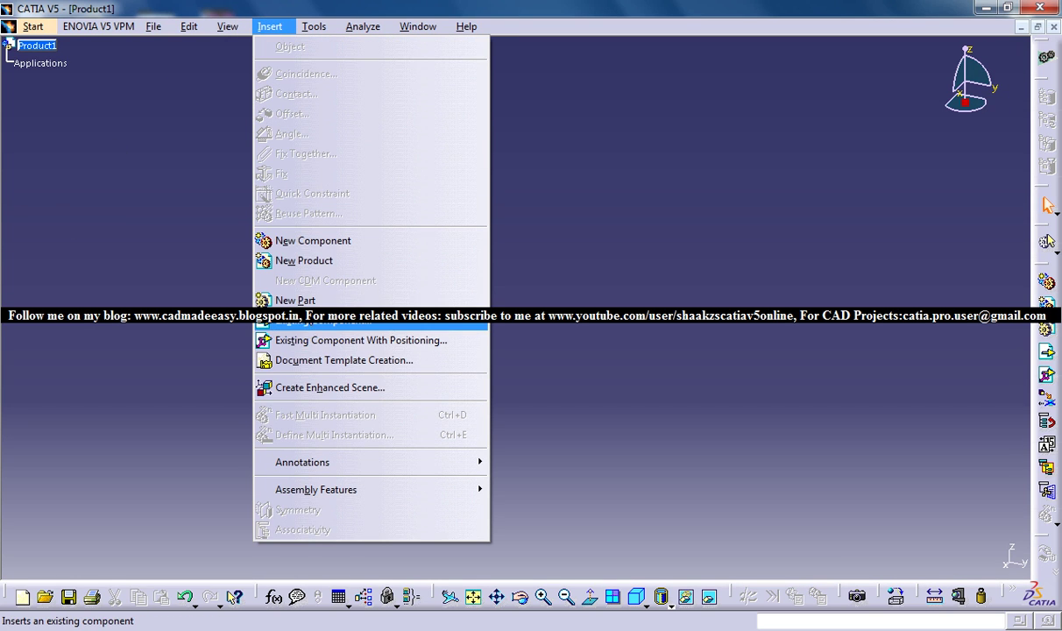
pyautogui.click(295, 299)
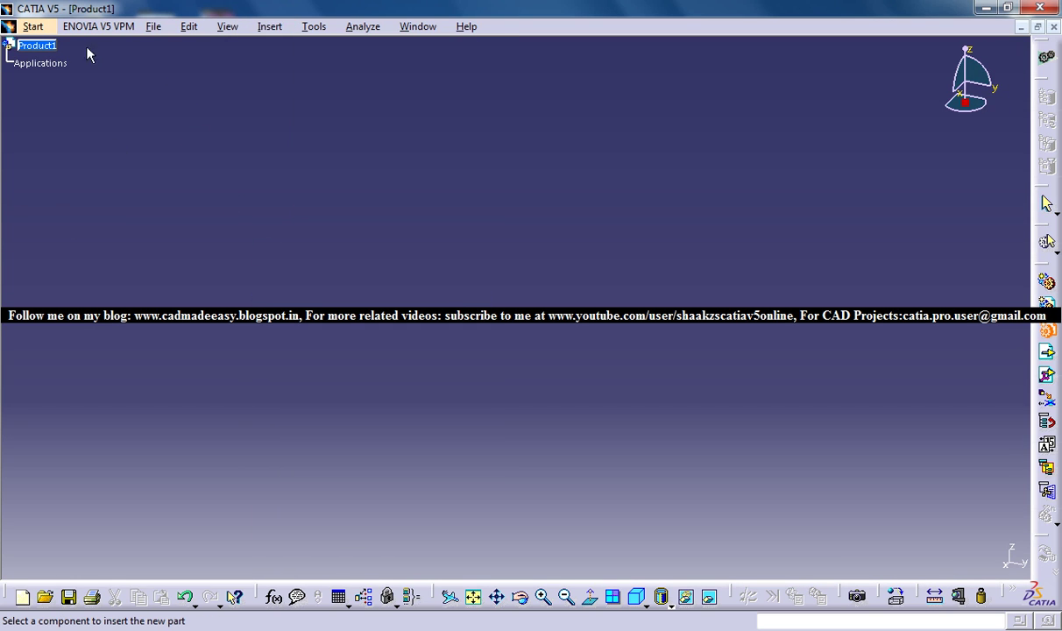
pyautogui.click(31, 46)
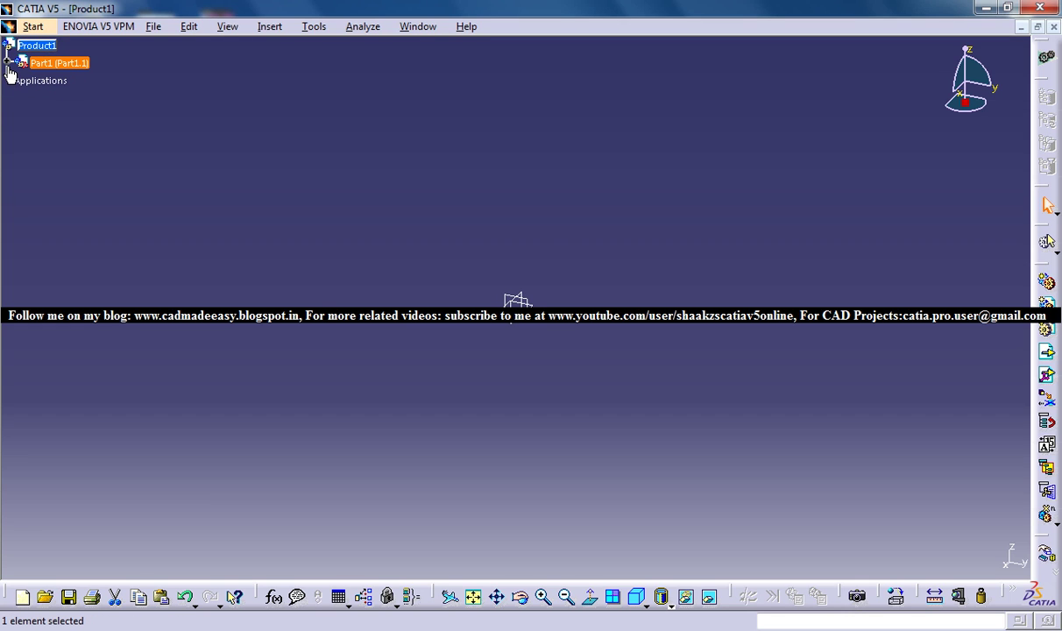
# Expand Part1 in the tree and activate it for Part Design modelling
pyautogui.click(9, 62)
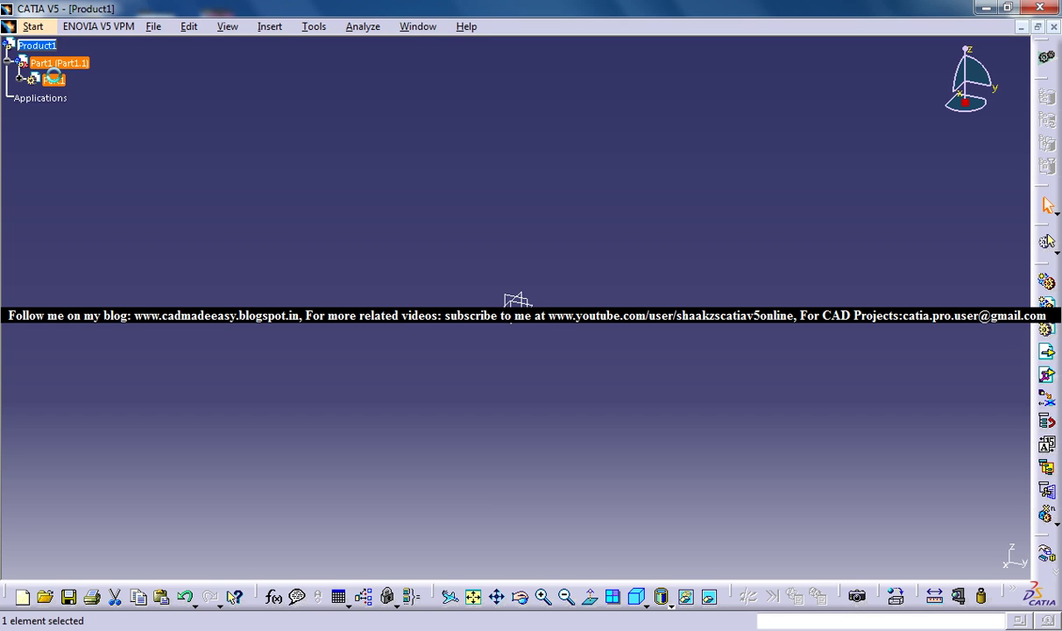
pyautogui.click(63, 80)
pyautogui.click(636, 273)
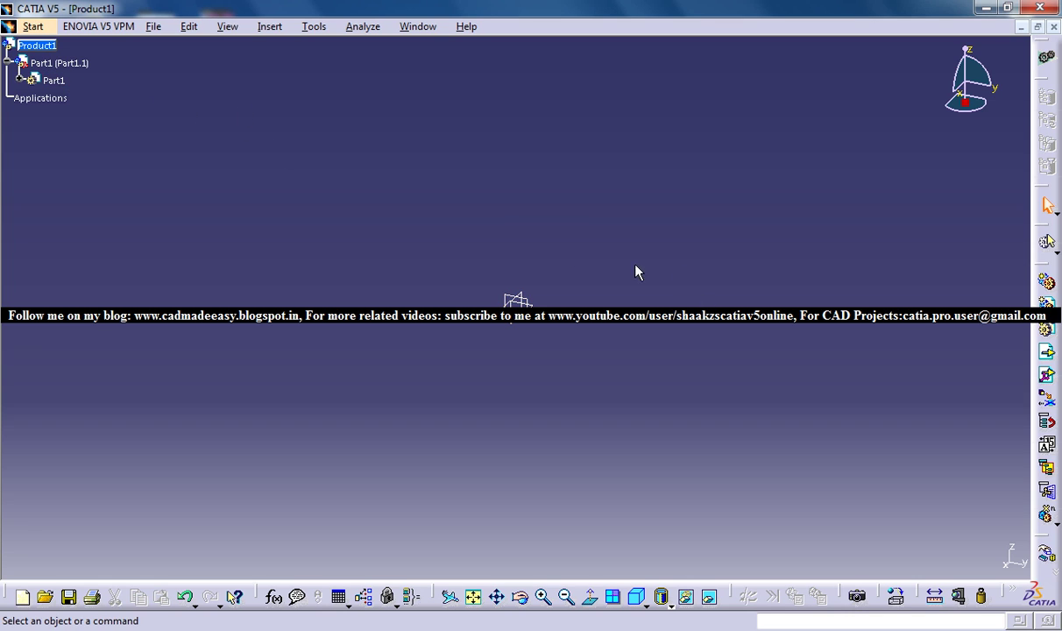
pyautogui.click(19, 79)
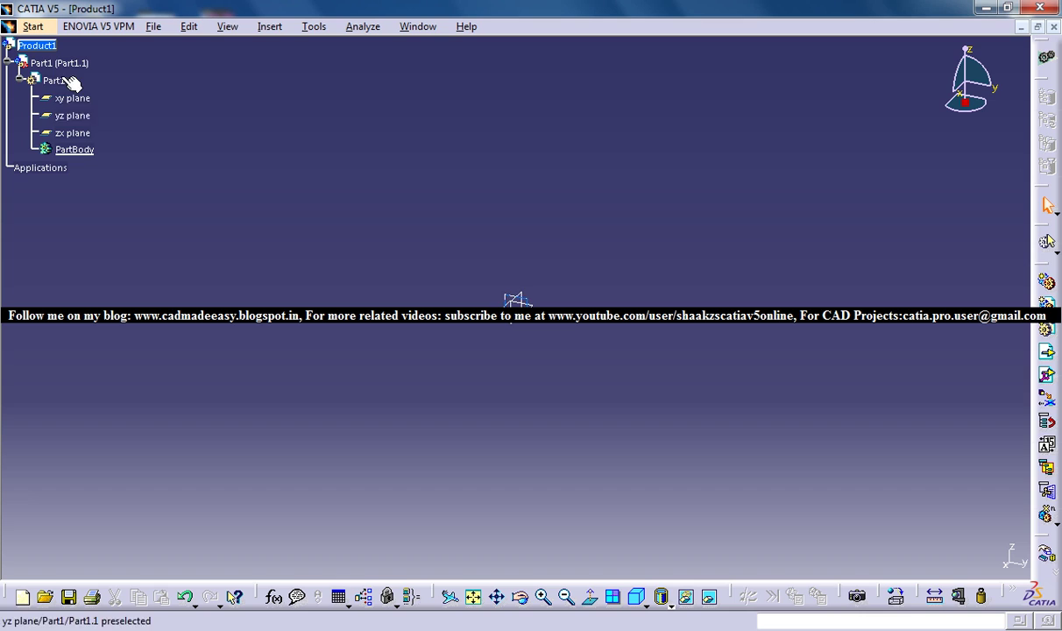
pyautogui.doubleClick(58, 79)
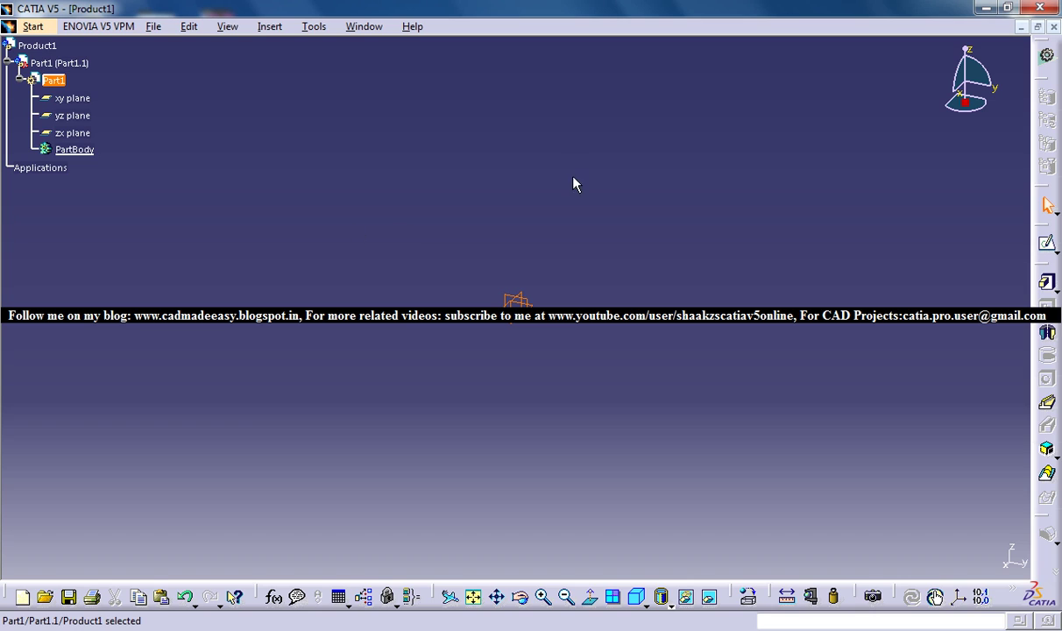
pyautogui.click(438, 276)
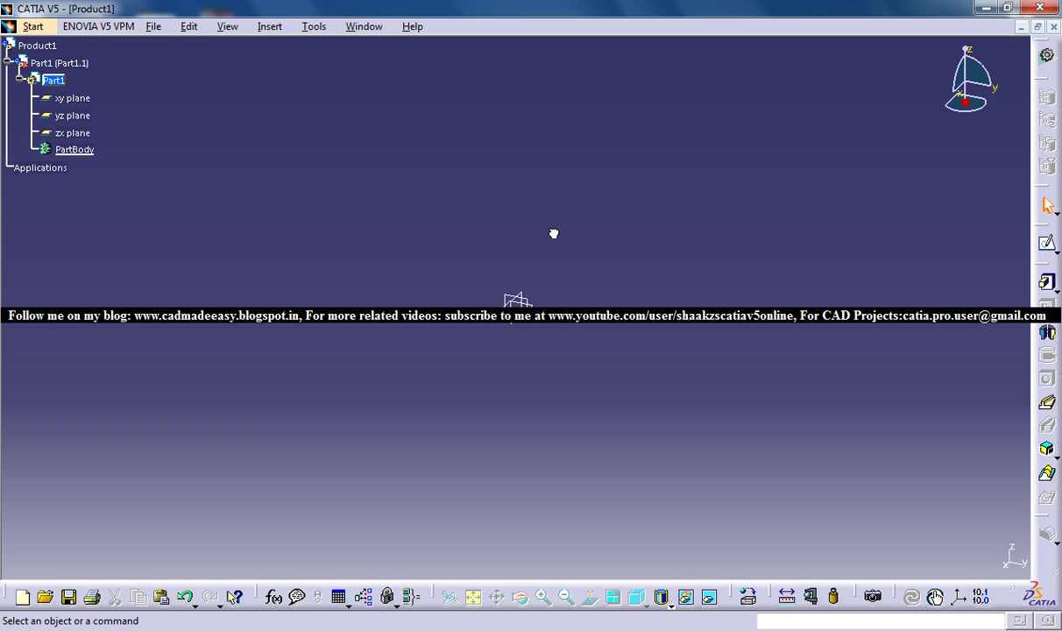
# Sketch a circle centred at the origin on the xy plane
pyautogui.click(1047, 244)
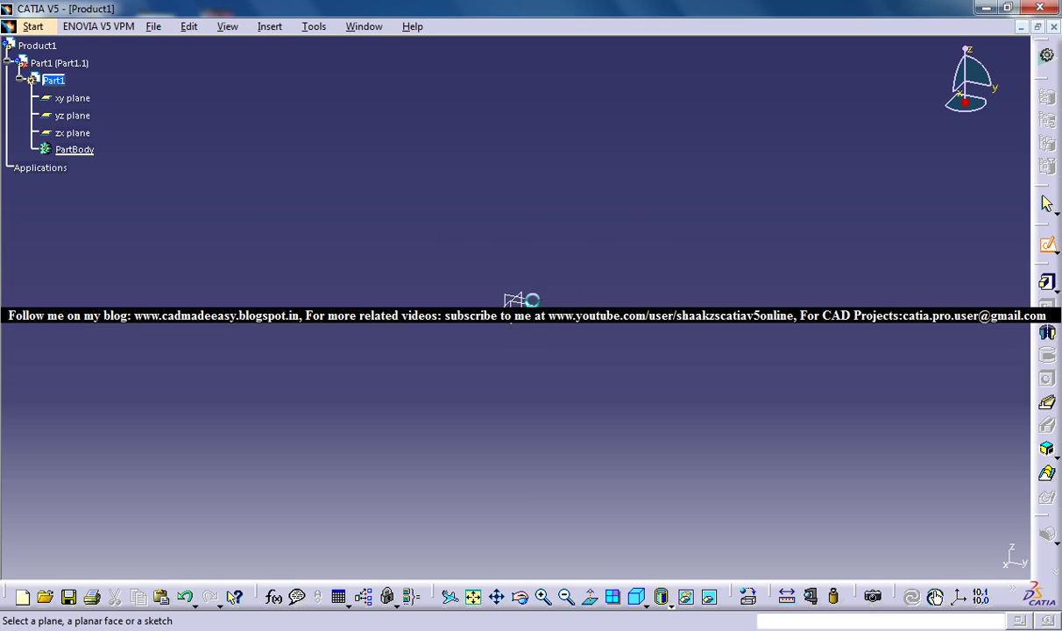
pyautogui.click(71, 99)
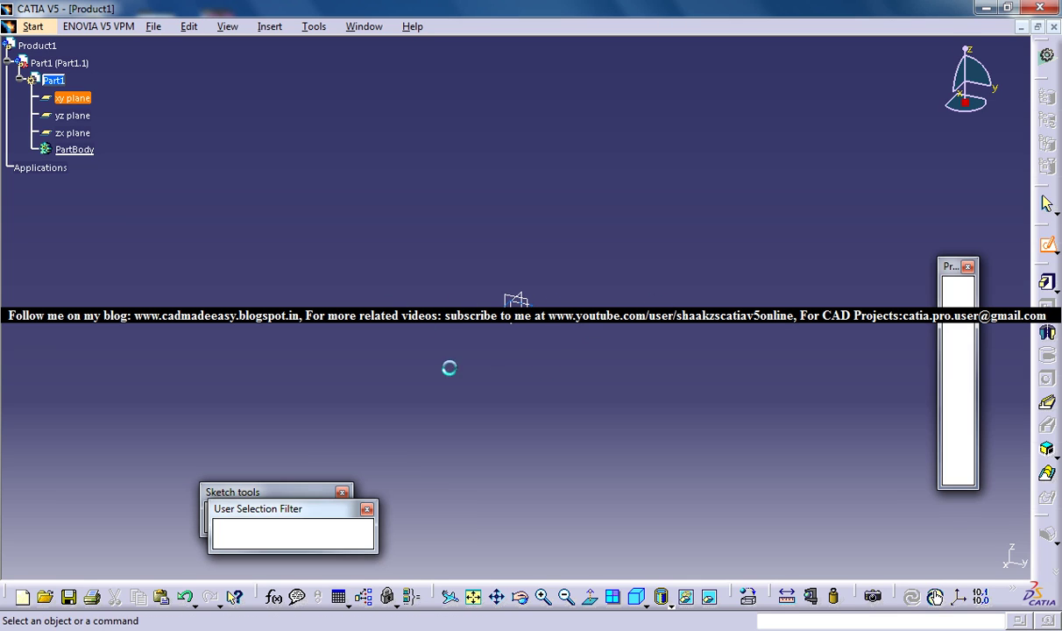
pyautogui.click(961, 350)
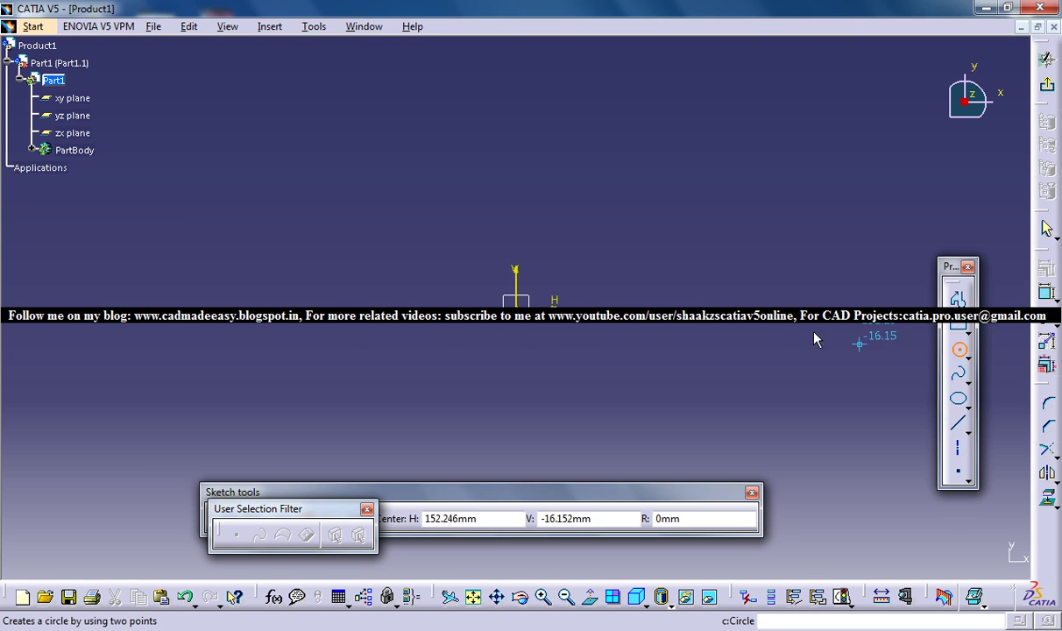
pyautogui.click(515, 303)
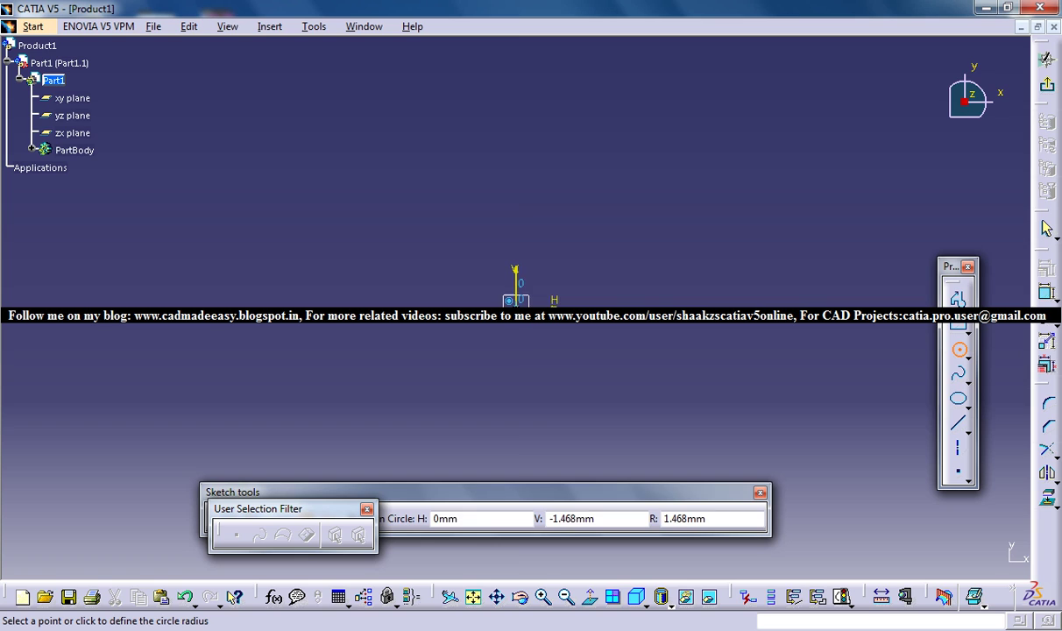
pyautogui.click(532, 278)
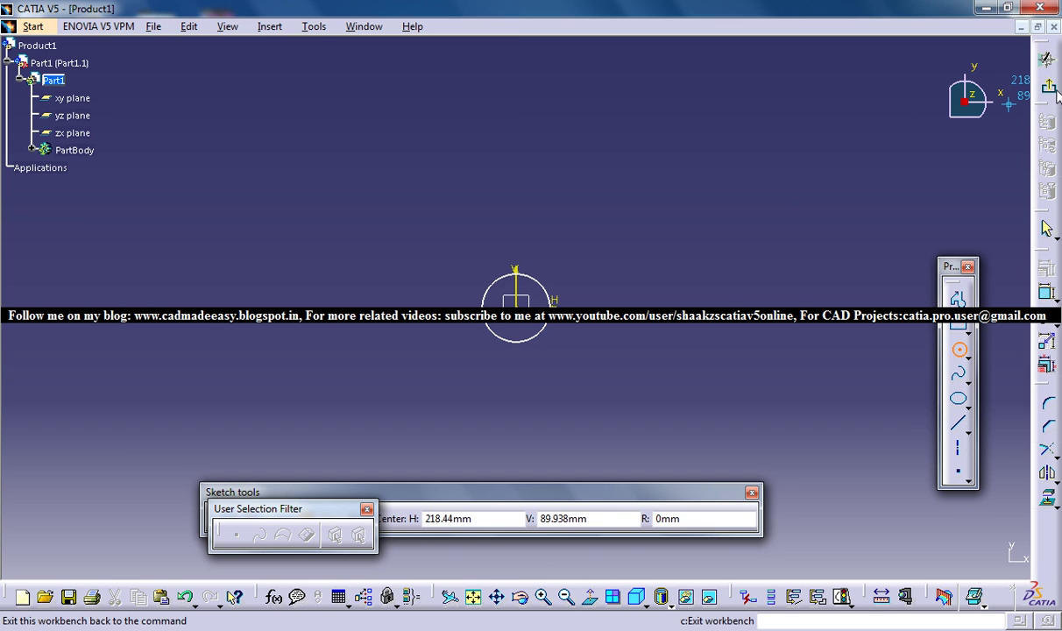
pyautogui.click(1047, 59)
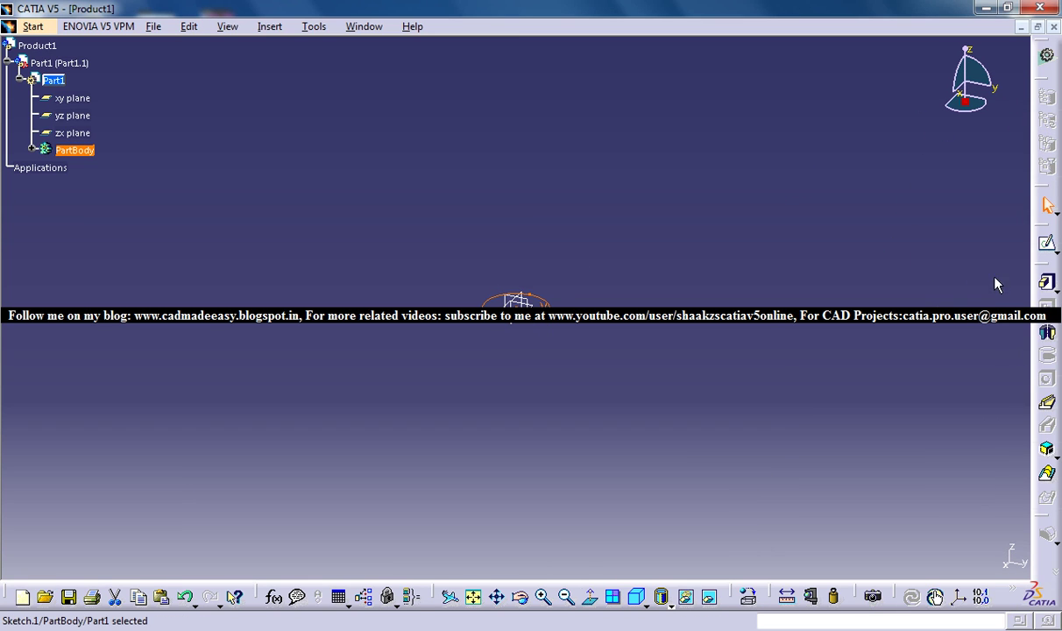
# Pad the circle sketch to 125 mm to form the cylinder
pyautogui.click(1046, 281)
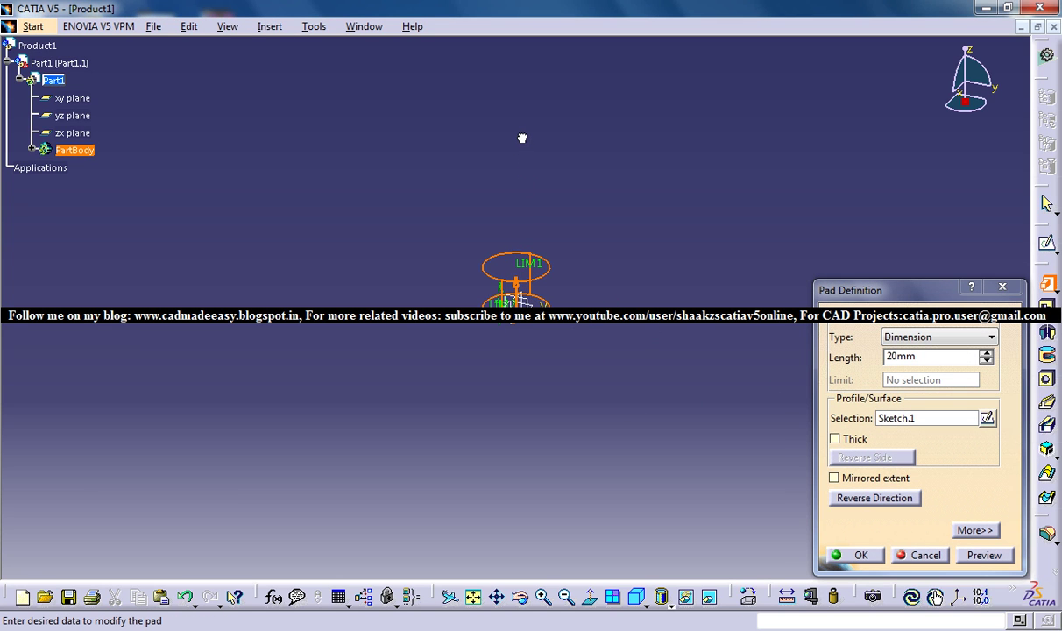
pyautogui.moveTo(541, 279); pyautogui.dragTo(551, 42)
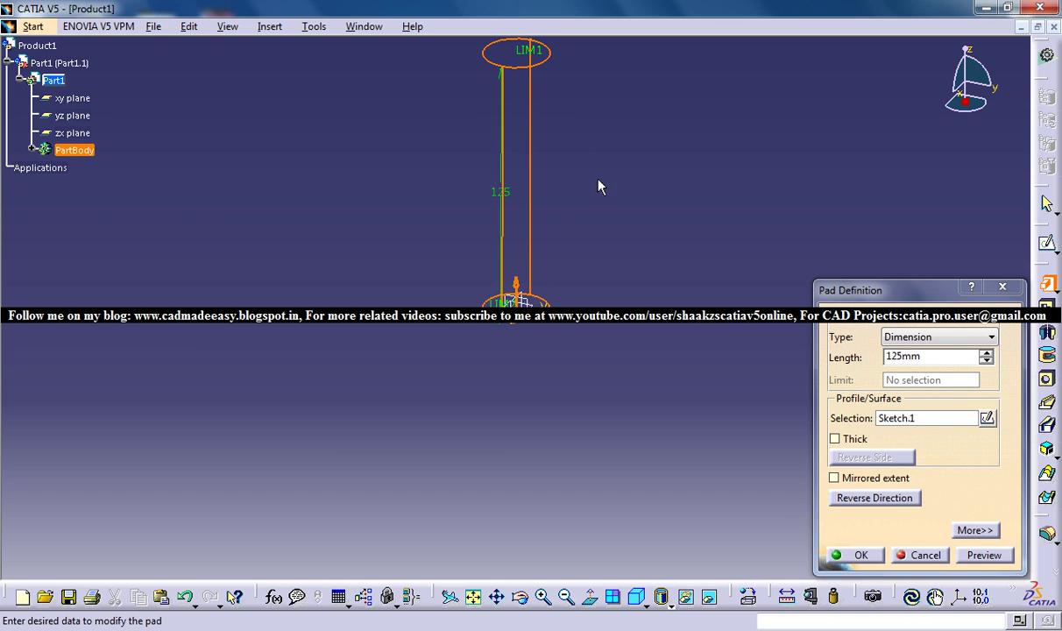
pyautogui.click(856, 555)
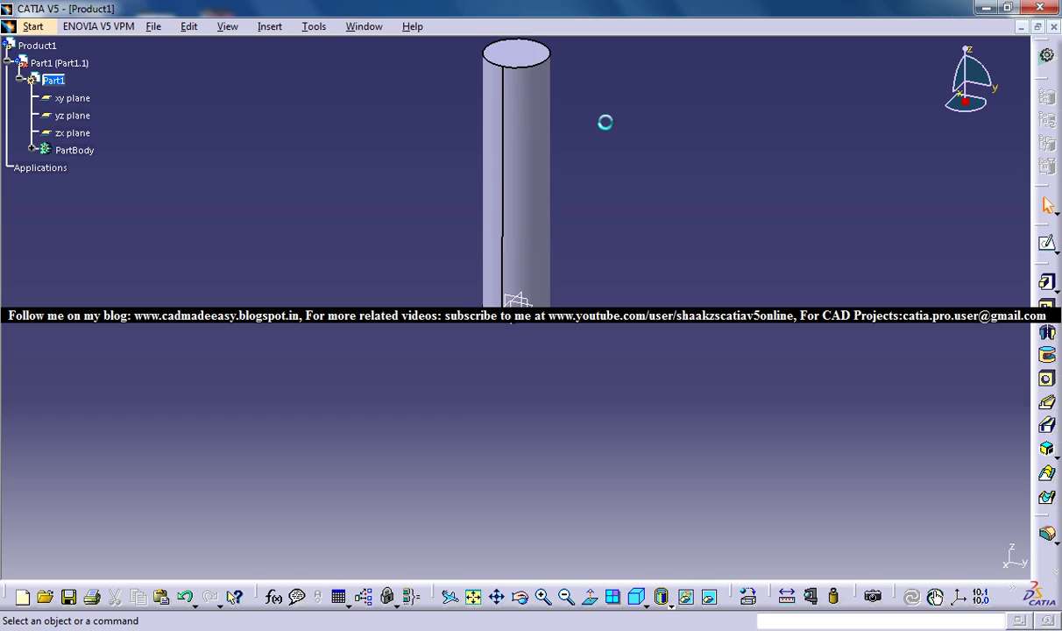
# Insert Part2 into Product1 with its own origin, then select the cylinder's top face
pyautogui.moveTo(533, 256); pyautogui.dragTo(511, 309, button='middle')
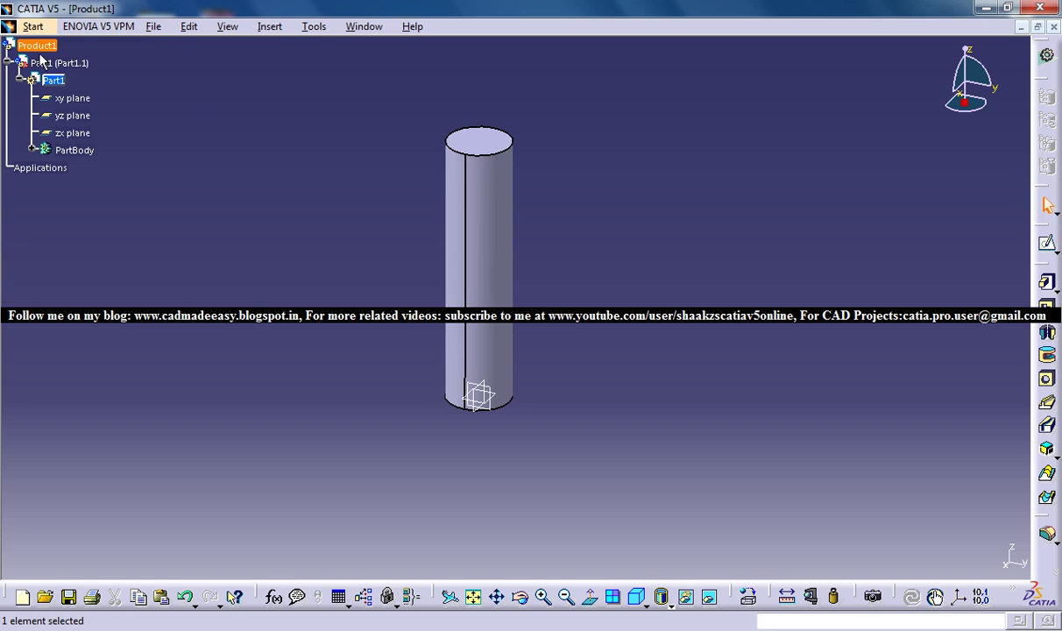
pyautogui.doubleClick(35, 45)
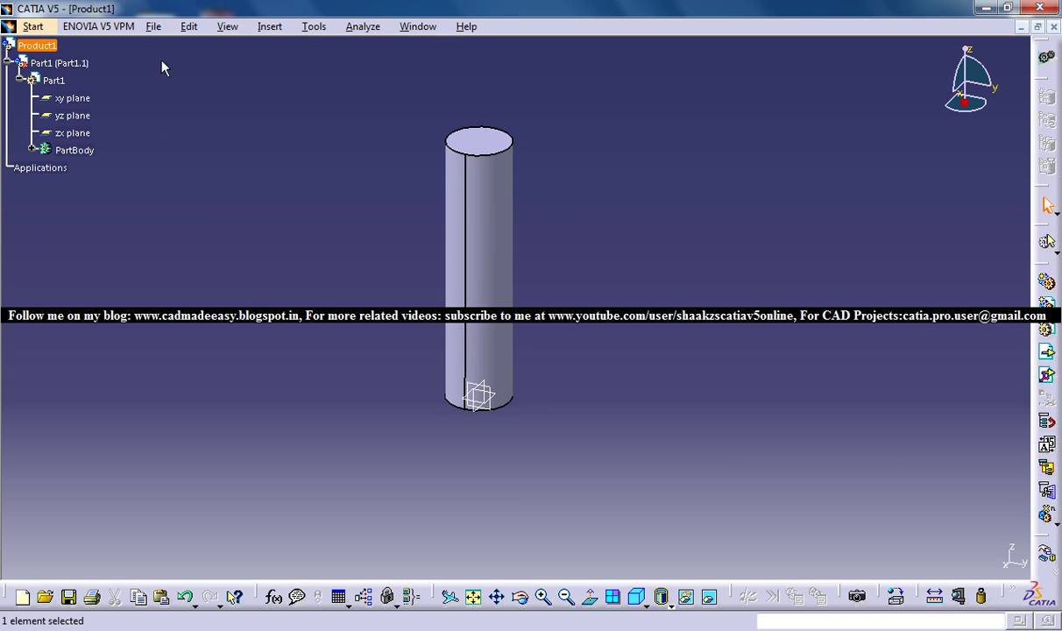
pyautogui.click(270, 27)
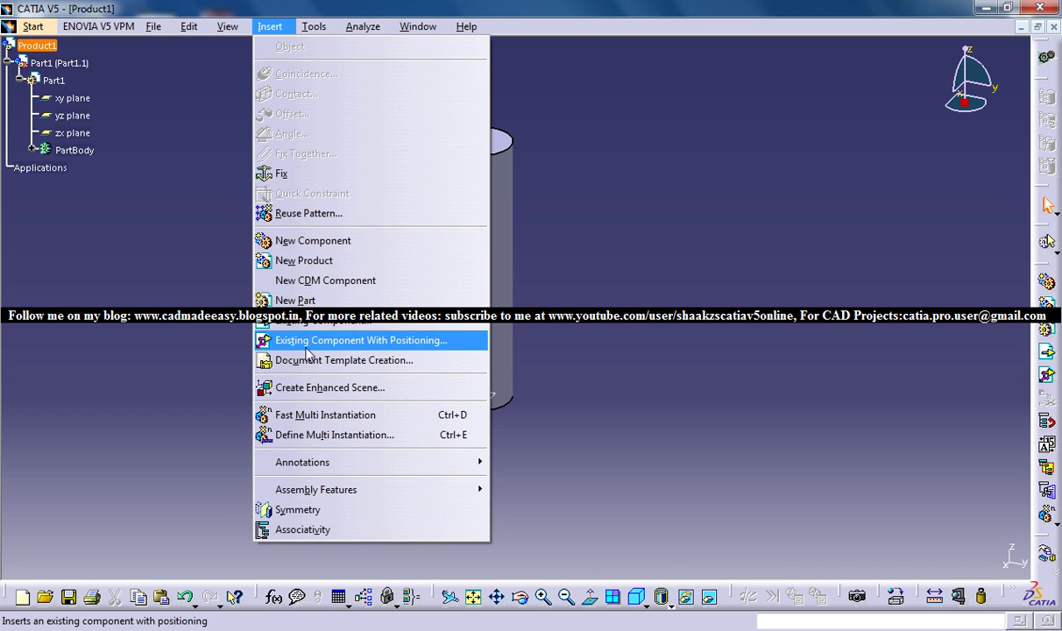
pyautogui.click(295, 300)
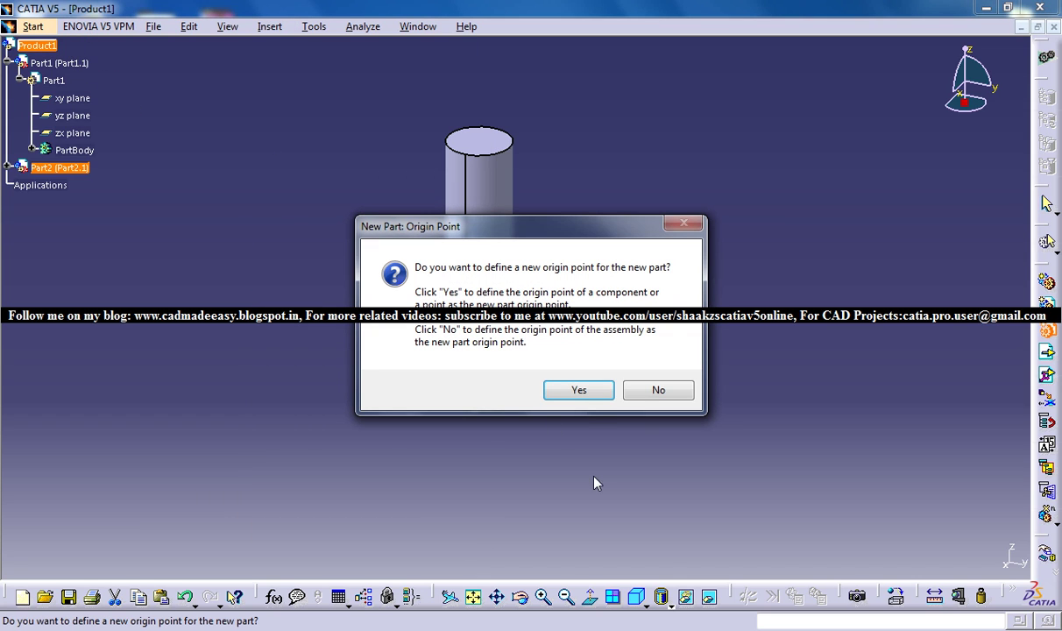
pyautogui.click(585, 390)
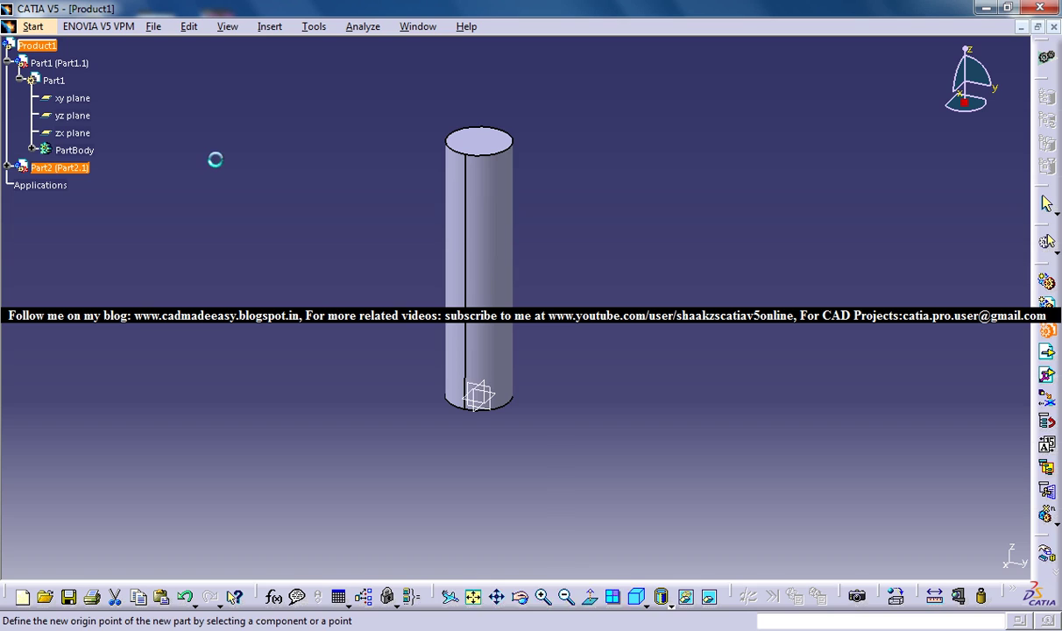
pyautogui.click(8, 167)
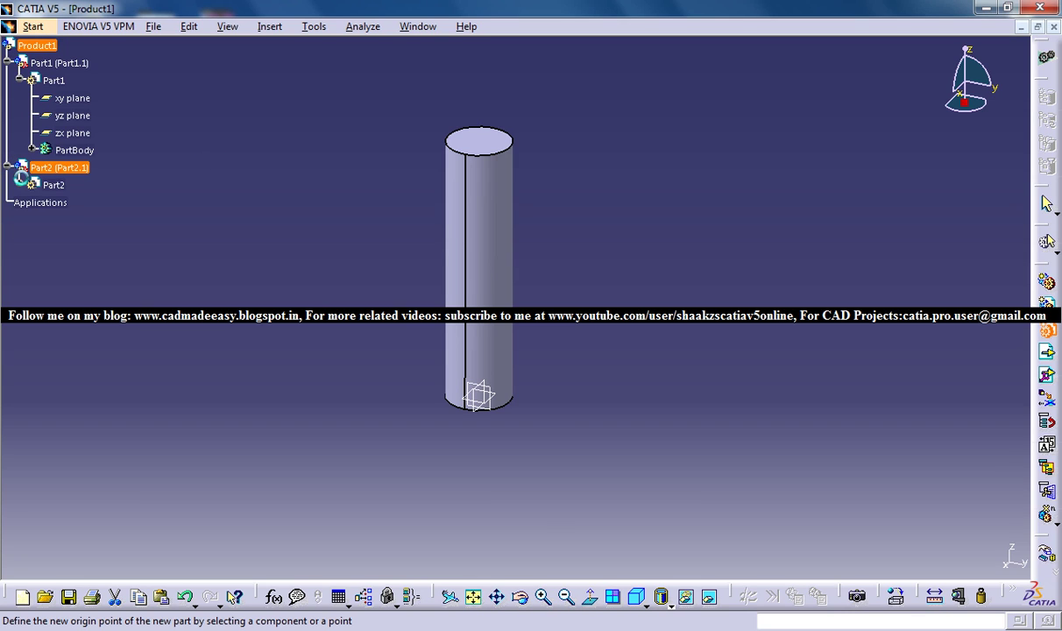
pyautogui.click(54, 186)
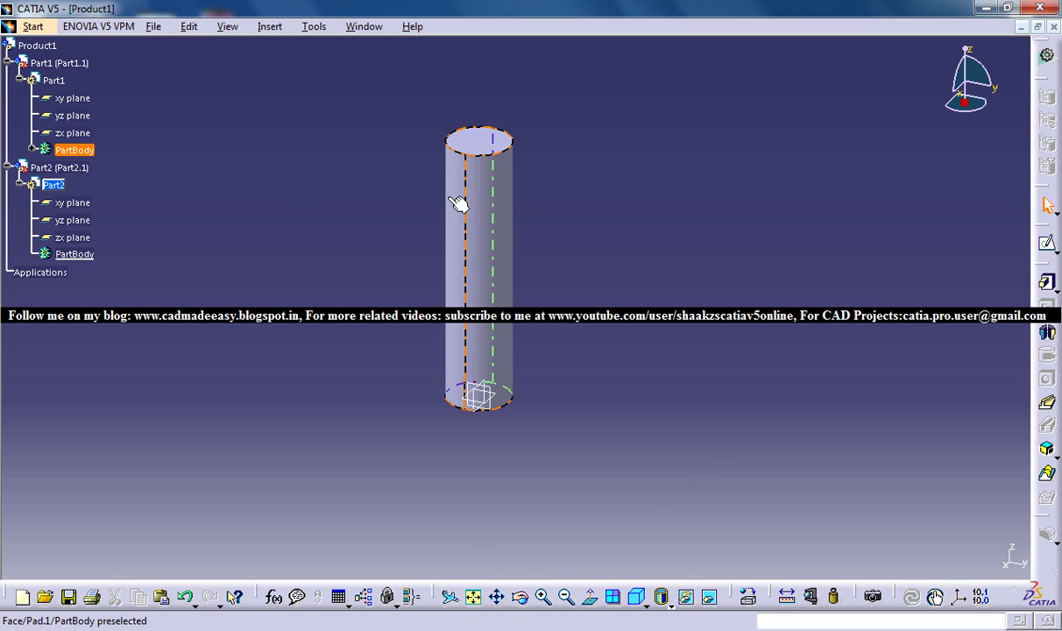
pyautogui.moveTo(464, 204); pyautogui.dragTo(484, 230, button='middle')
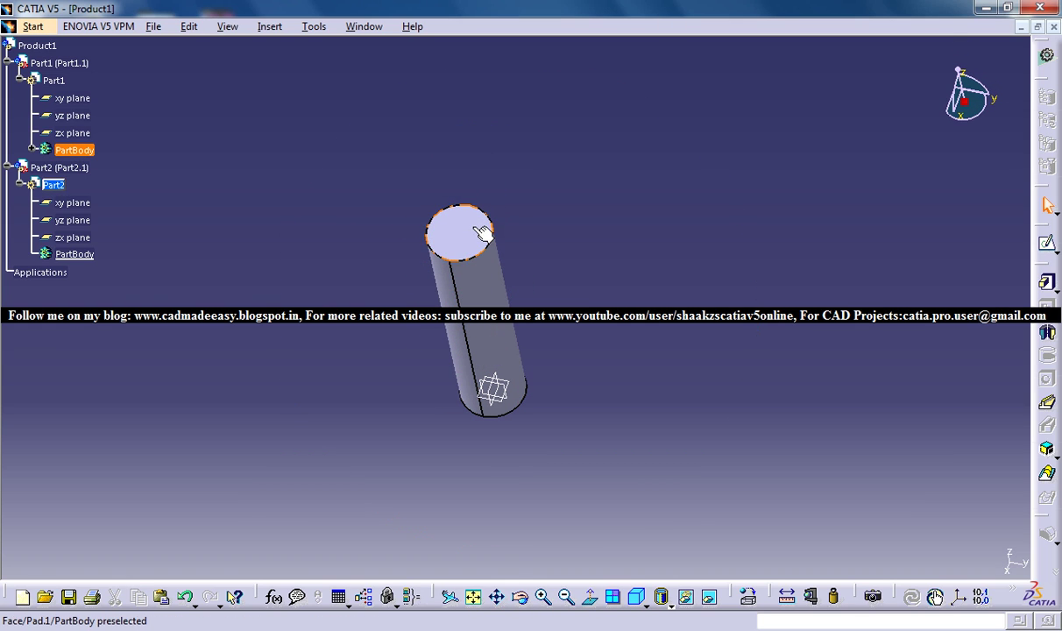
pyautogui.click(482, 230)
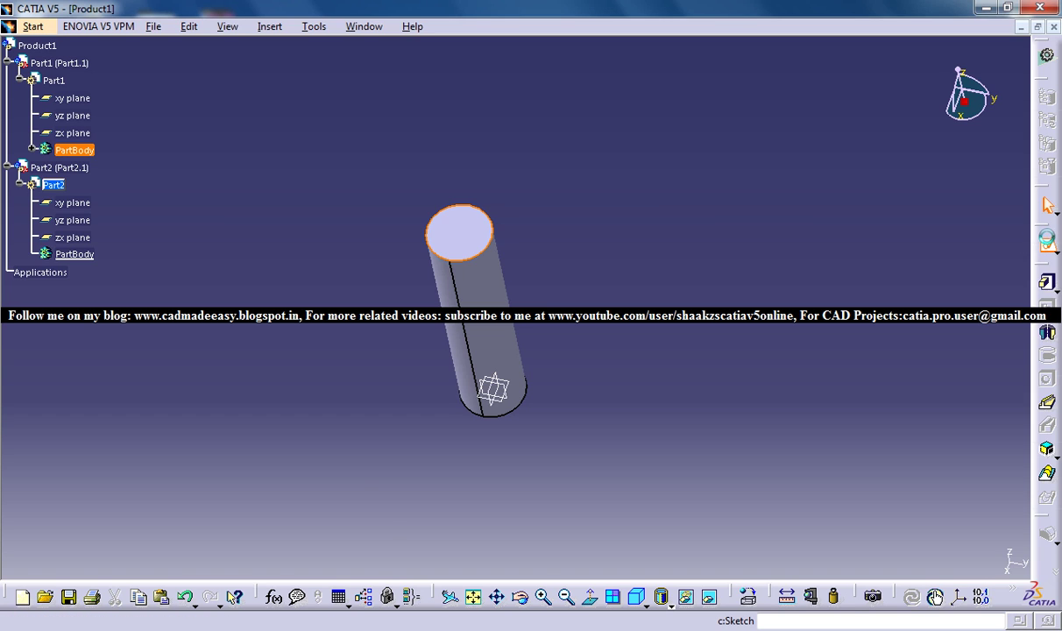
# On the top face, sketch a large origin-centred circle and project the cylinder's top edge
pyautogui.click(1047, 282)
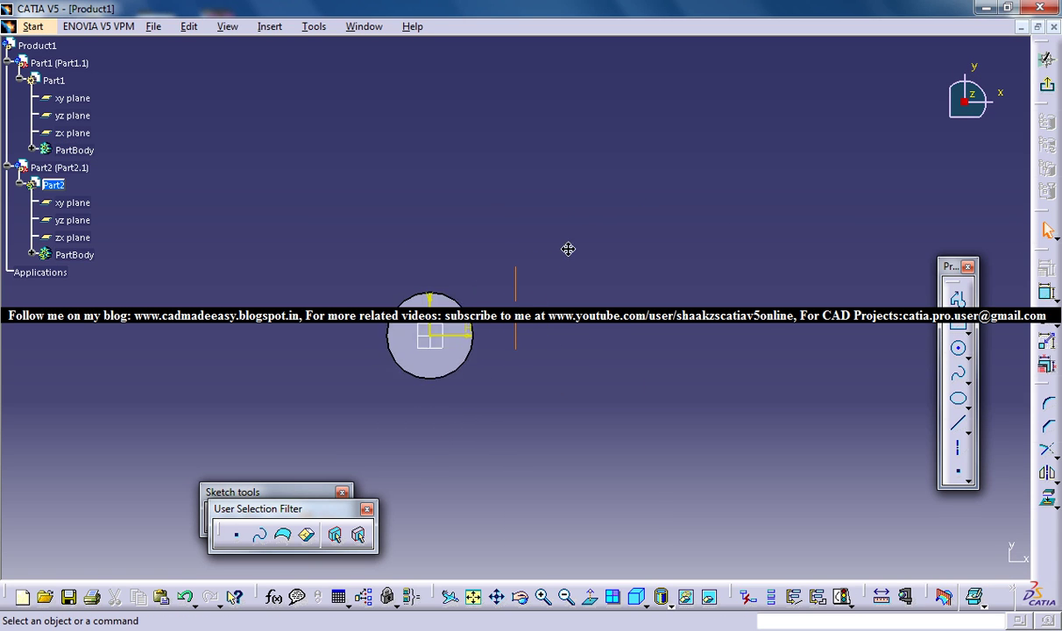
pyautogui.click(959, 348)
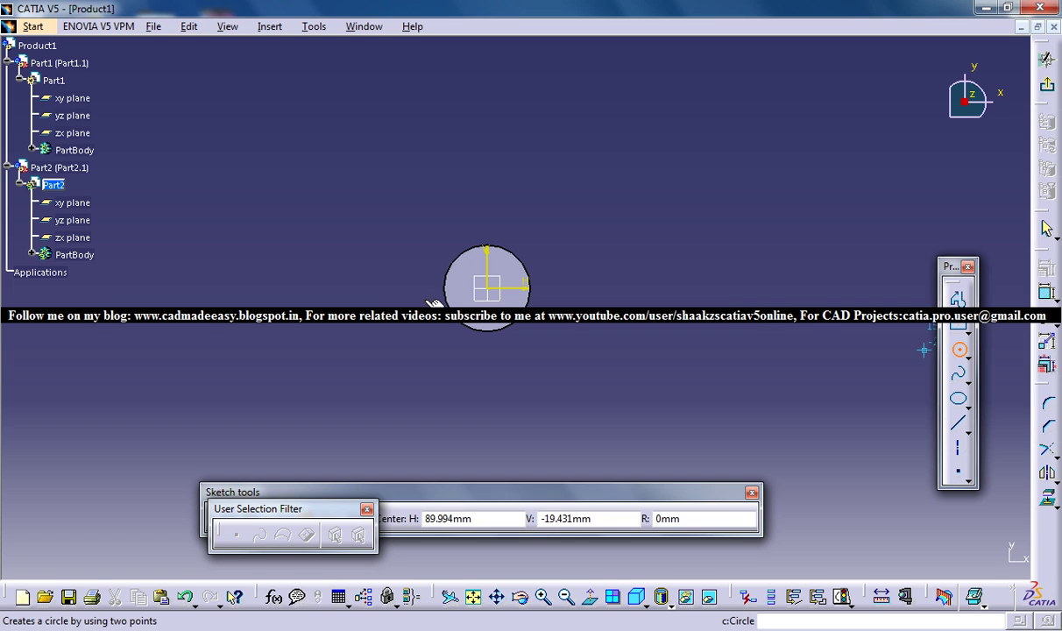
pyautogui.click(494, 287)
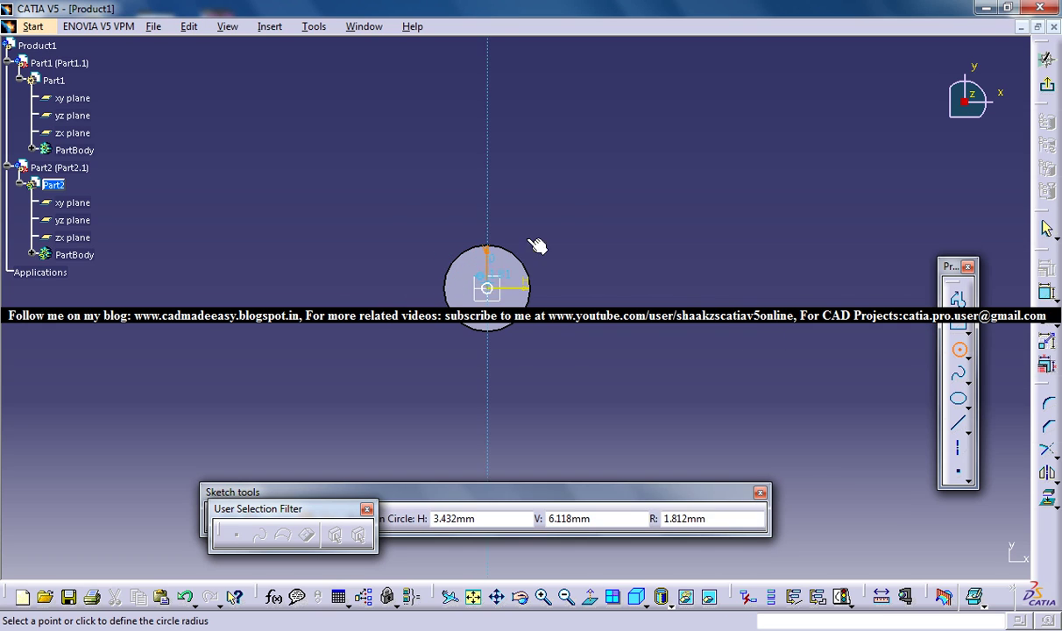
pyautogui.click(585, 165)
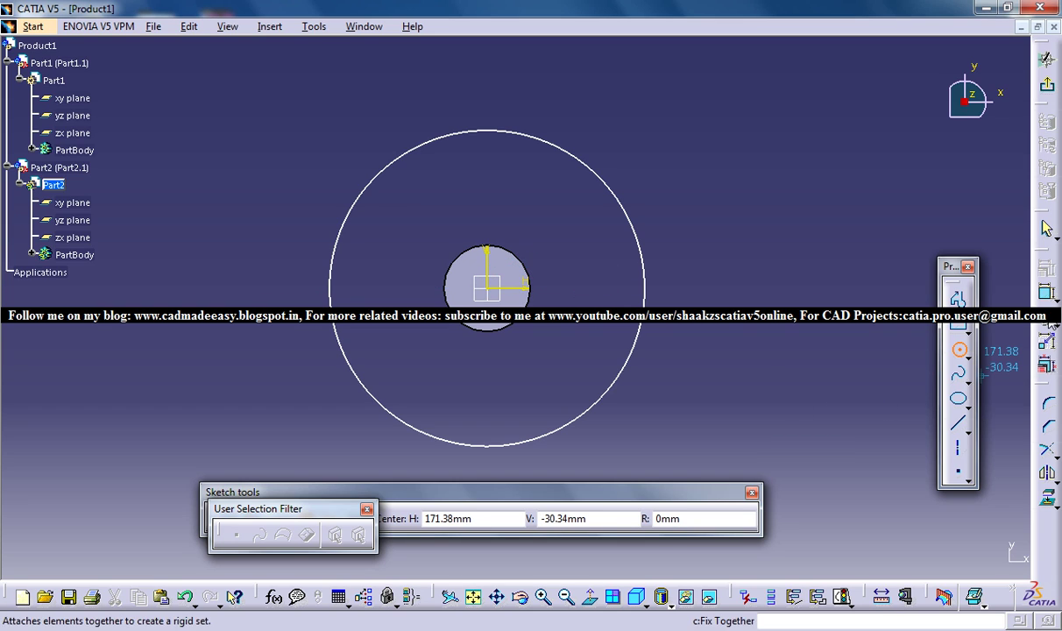
pyautogui.click(1048, 497)
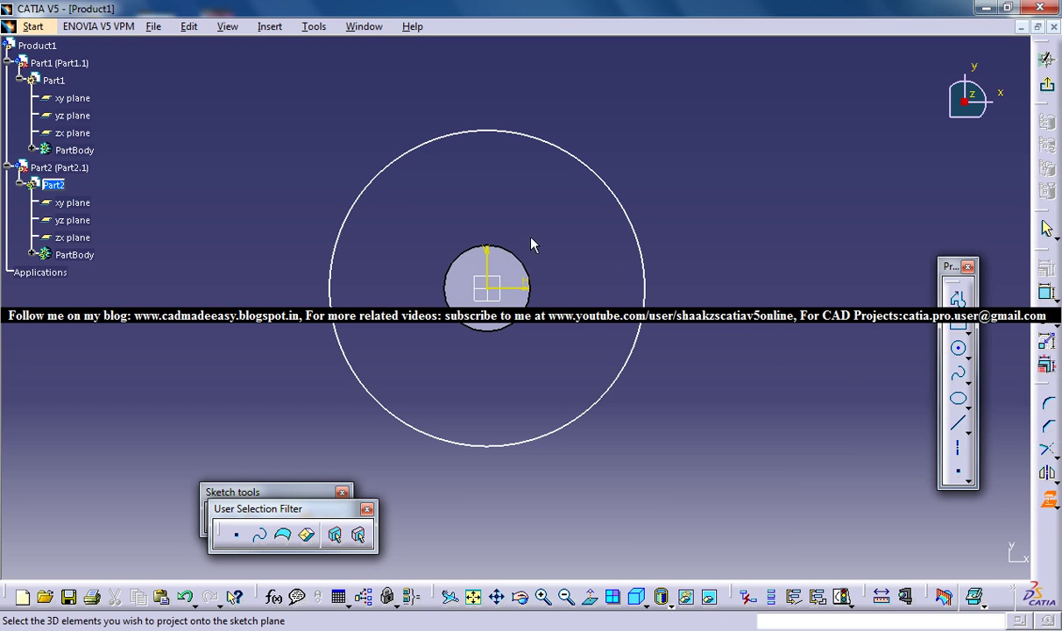
pyautogui.click(504, 249)
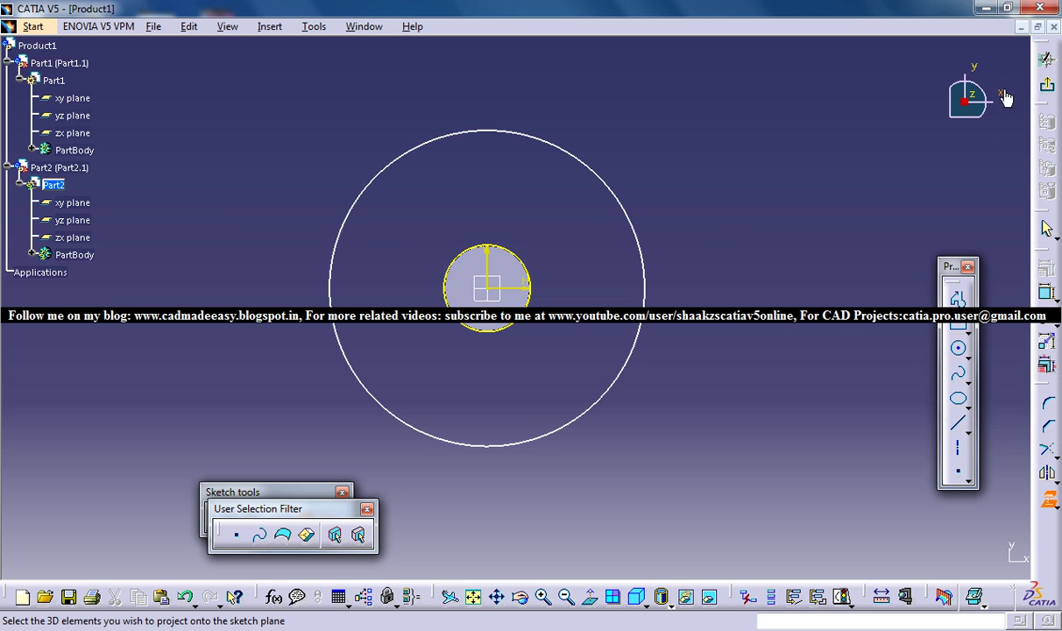
# Pad the ring sketch 20 mm in the reversed direction onto the cylinder
pyautogui.click(1046, 87)
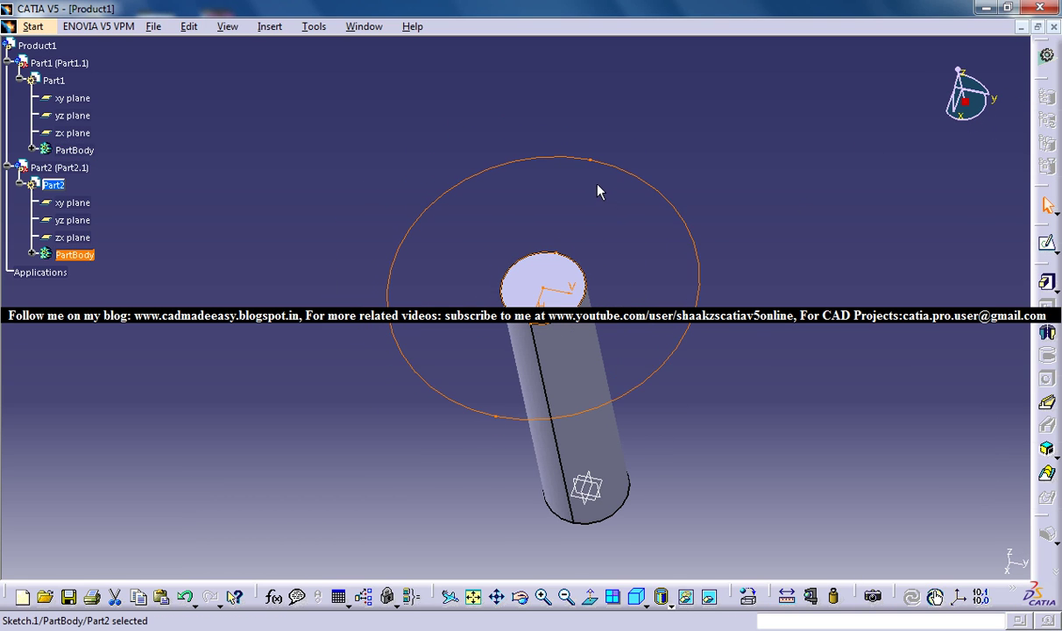
pyautogui.click(1047, 279)
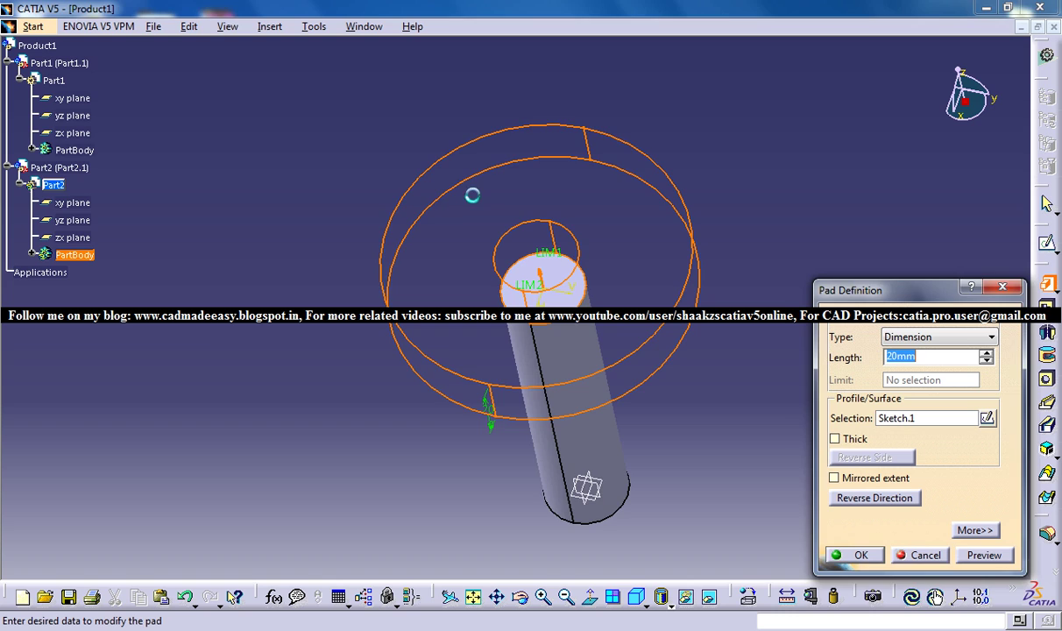
pyautogui.moveTo(487, 124); pyautogui.dragTo(762, 290, button='middle')
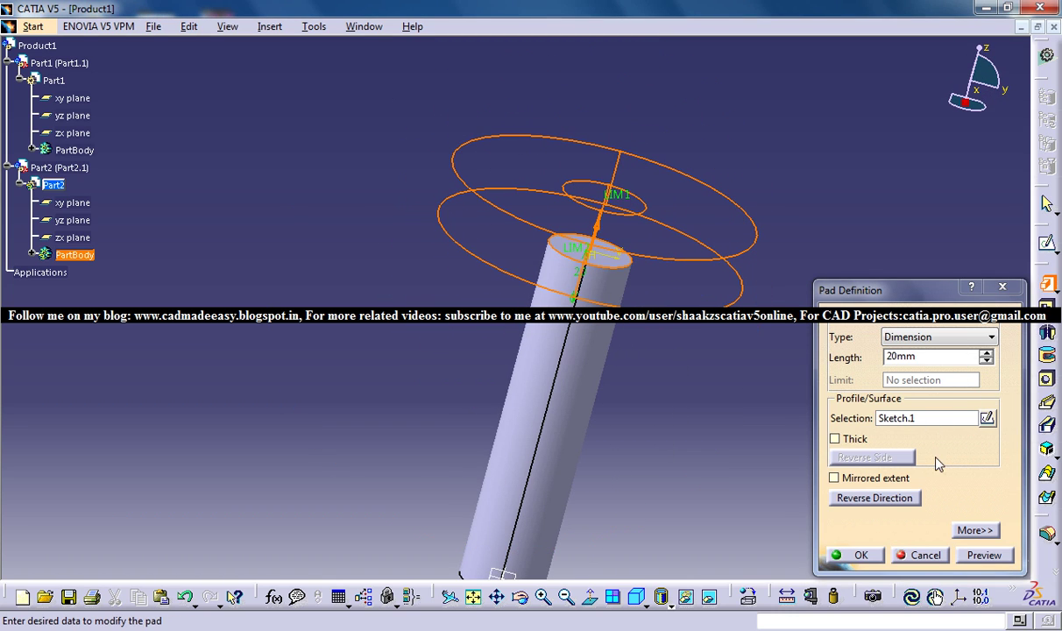
pyautogui.click(843, 497)
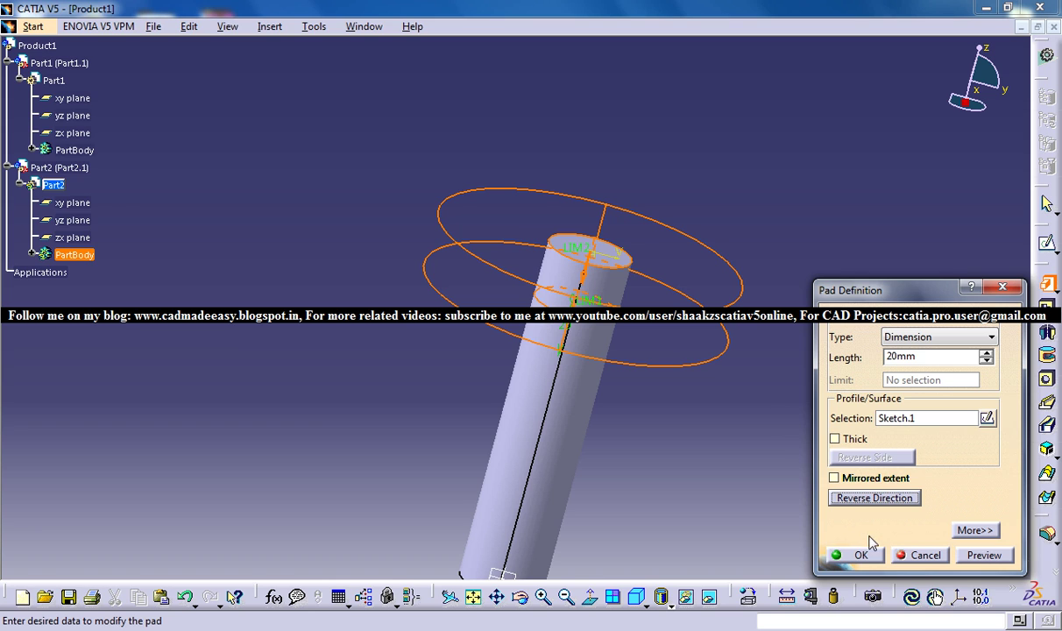
pyautogui.click(872, 564)
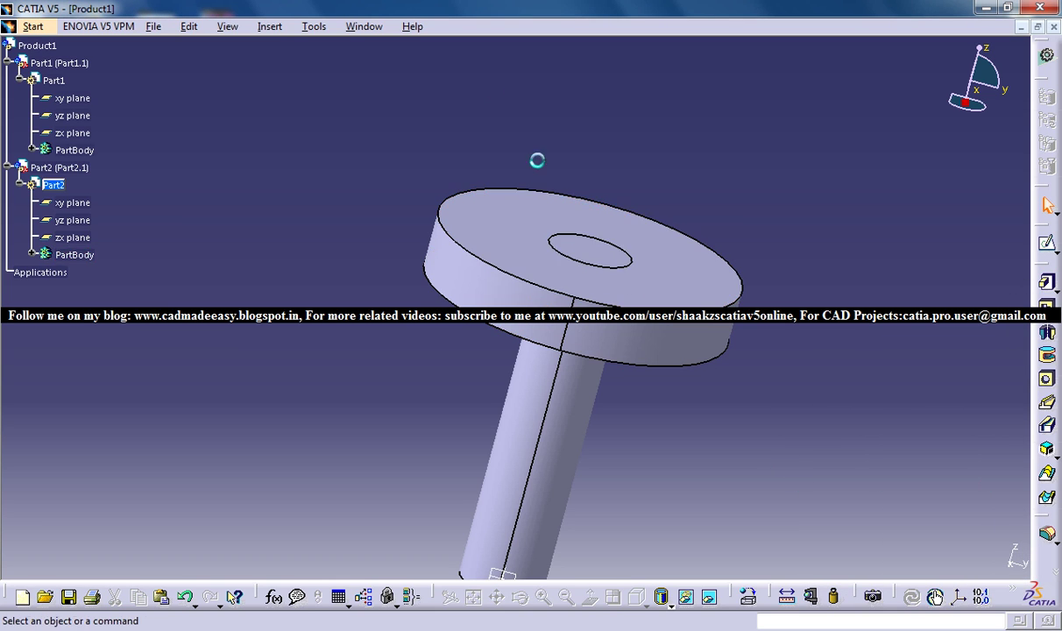
pyautogui.moveTo(529, 179); pyautogui.dragTo(412, 263, button='middle')
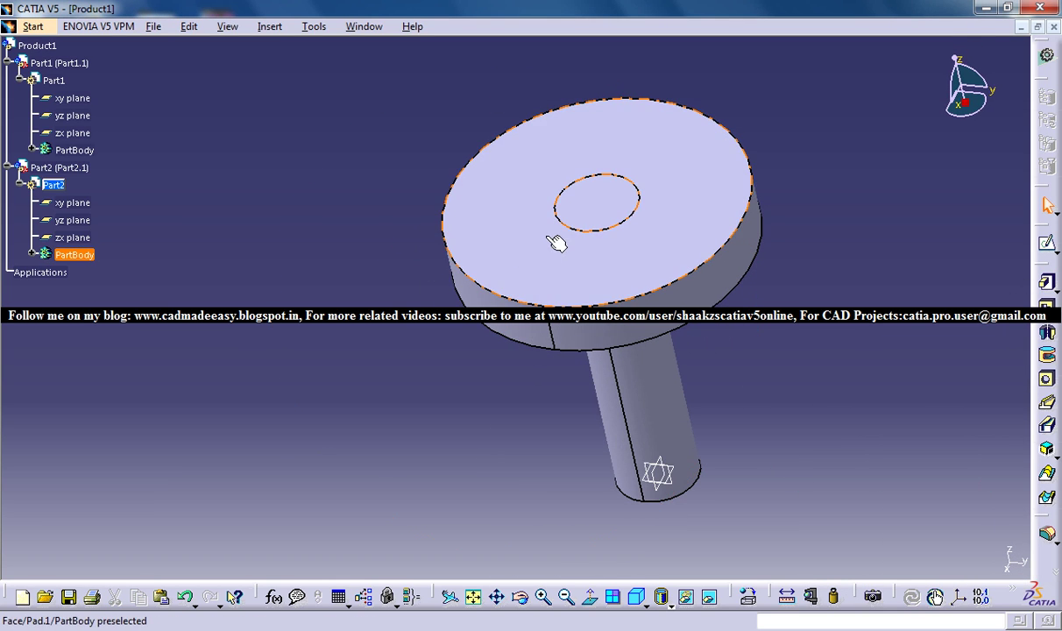
pyautogui.moveTo(559, 239); pyautogui.dragTo(431, 242, button='middle')
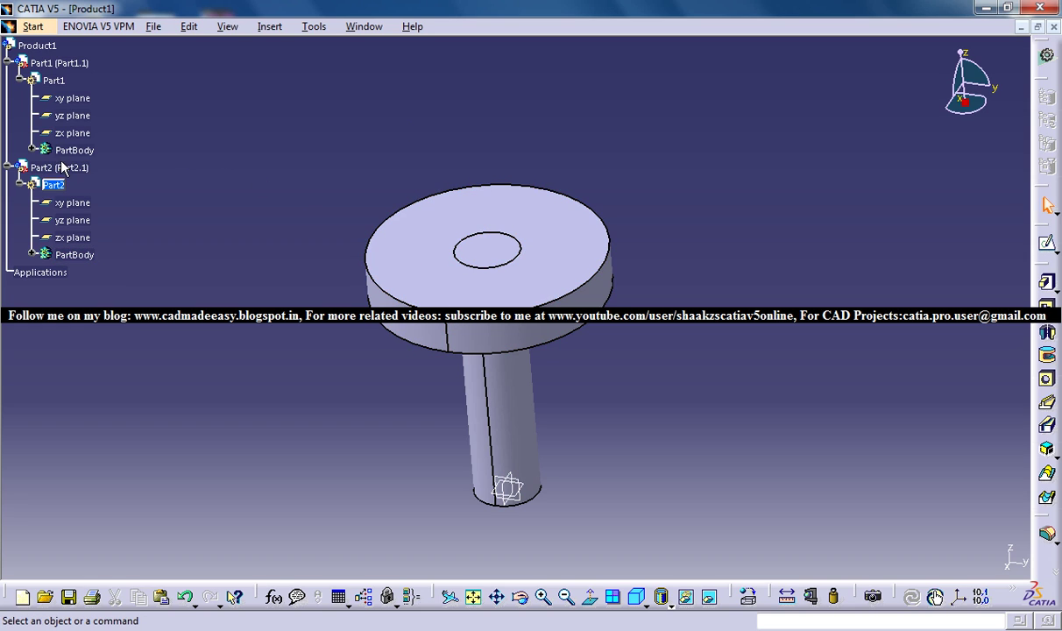
# Select Part2 and Part1 in the tree, then float the Measure toolbar
pyautogui.click(61, 168)
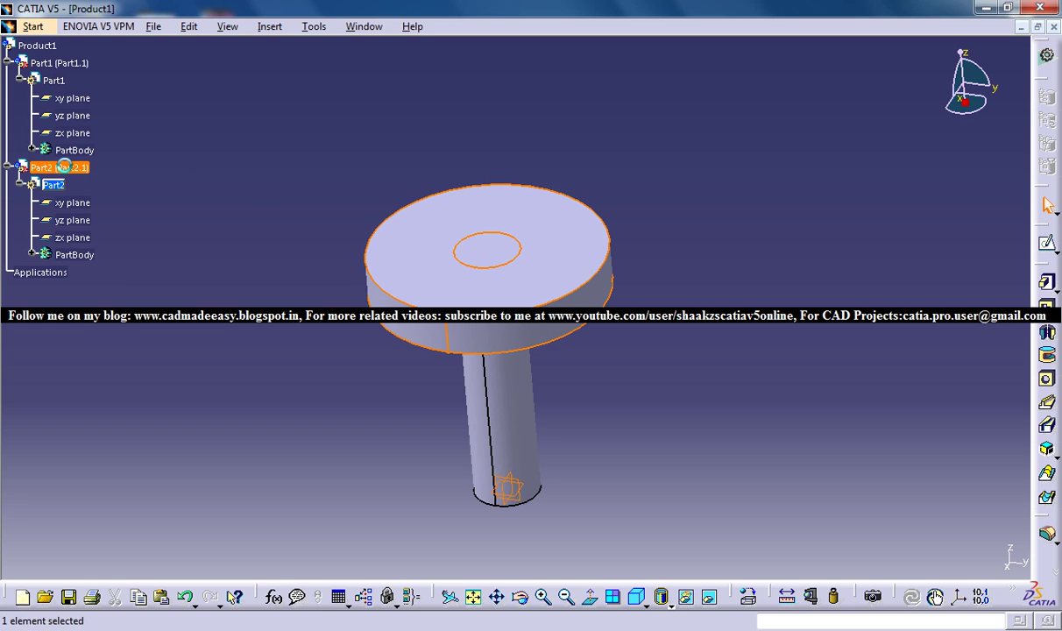
pyautogui.click(59, 63)
pyautogui.click(353, 124)
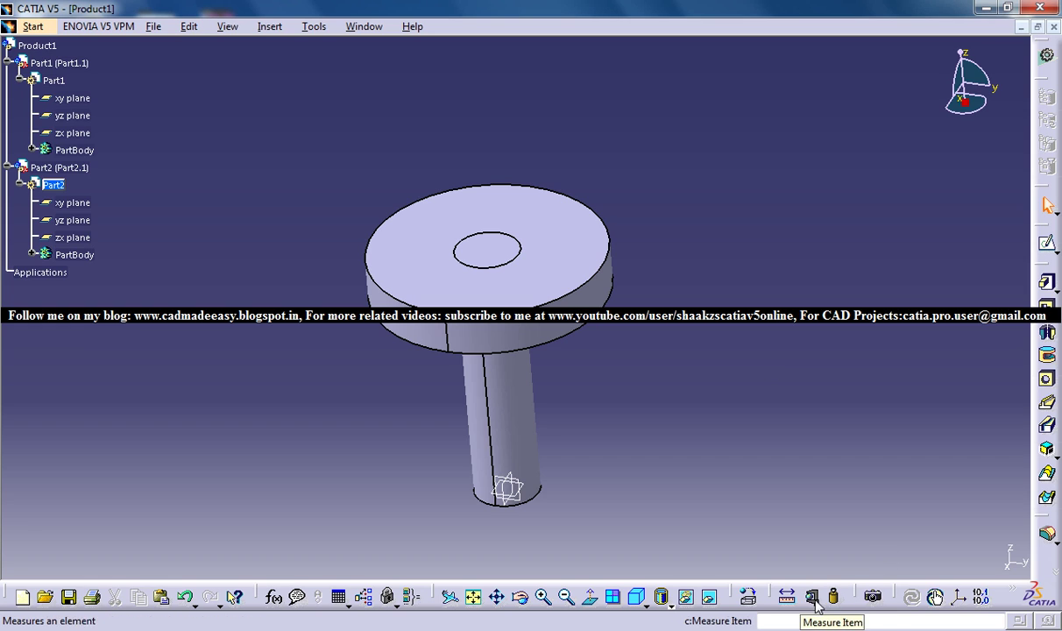
pyautogui.moveTo(776, 596); pyautogui.dragTo(758, 534)
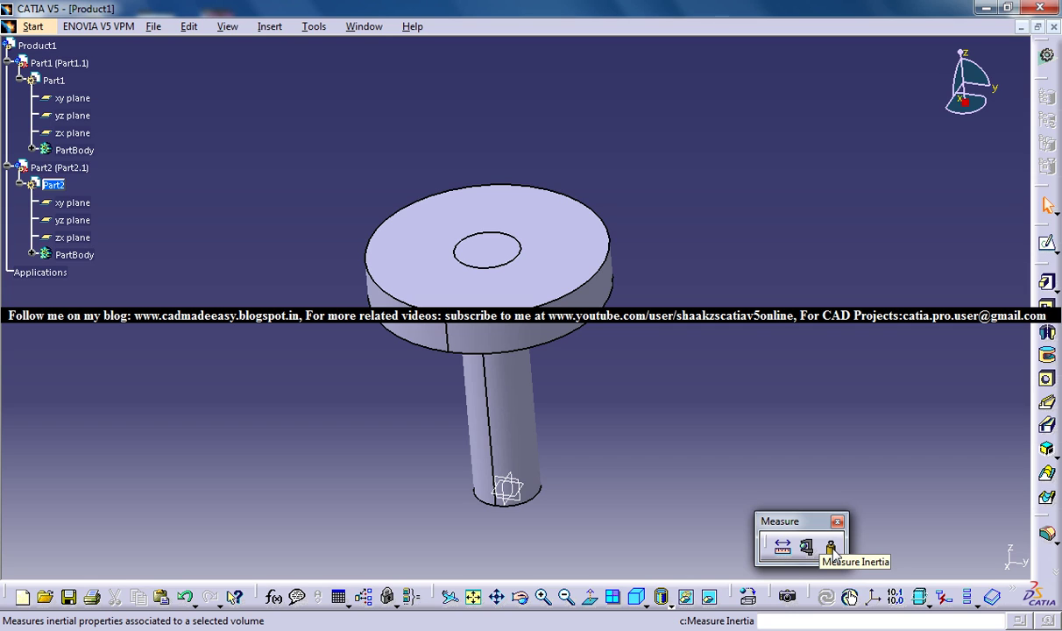
# Launch Measure Inertia in 3D volume mode and try Part2 as the item
pyautogui.click(830, 550)
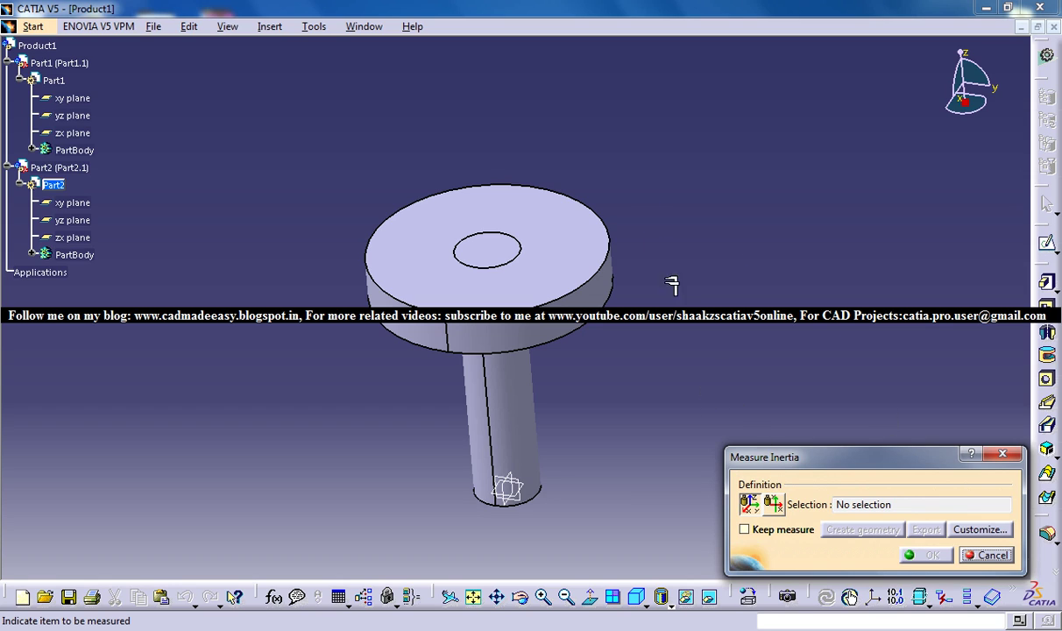
pyautogui.click(747, 504)
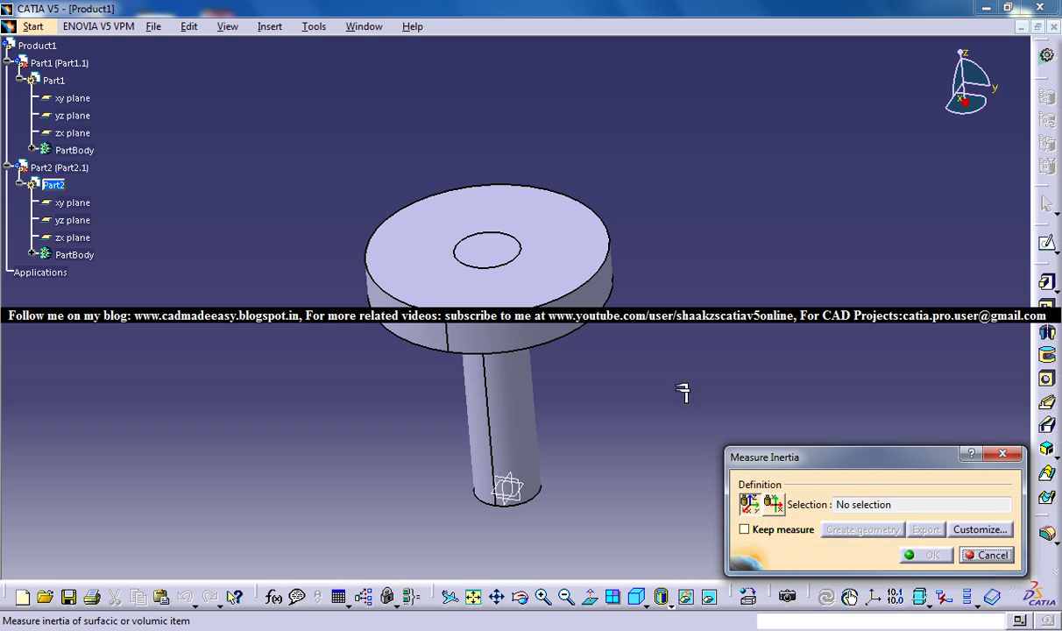
pyautogui.click(55, 184)
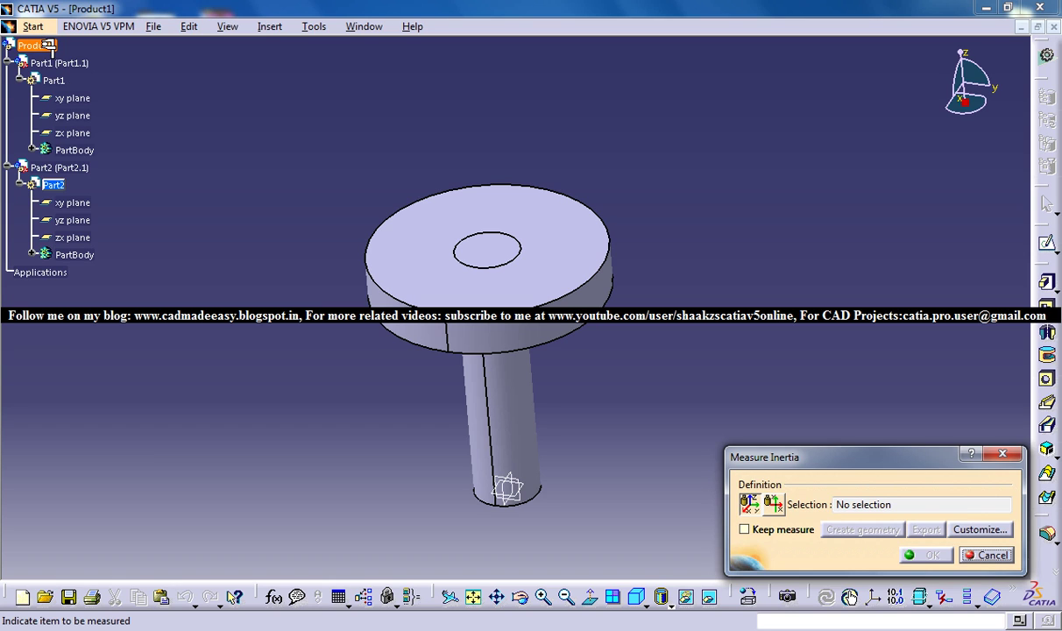
# Measure Product1's inertia (mass 0.262 kg, Gz 97.285 mm) and orbit to inspect the axes
pyautogui.click(41, 45)
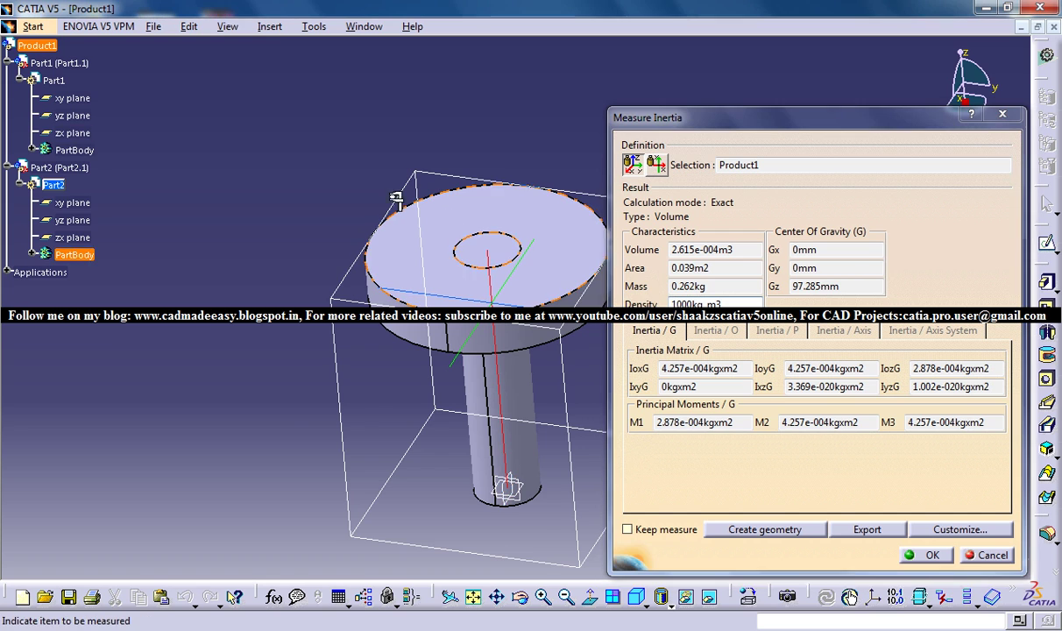
pyautogui.moveTo(450, 233); pyautogui.dragTo(349, 178, button='middle')
pyautogui.moveTo(443, 236); pyautogui.dragTo(428, 194, button='middle')
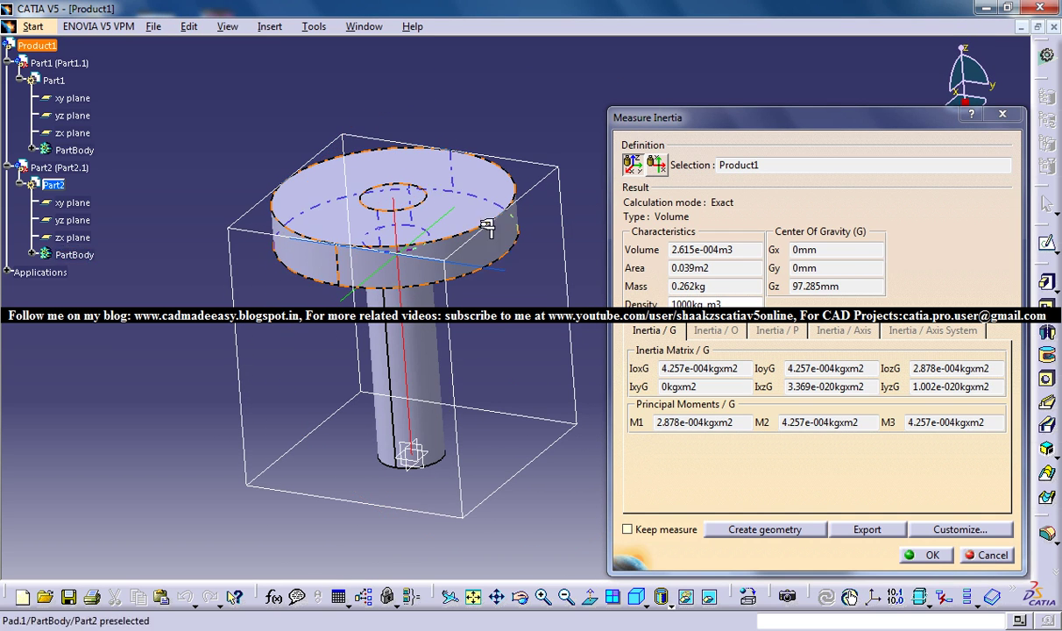
pyautogui.moveTo(490, 236); pyautogui.dragTo(398, 246, button='middle')
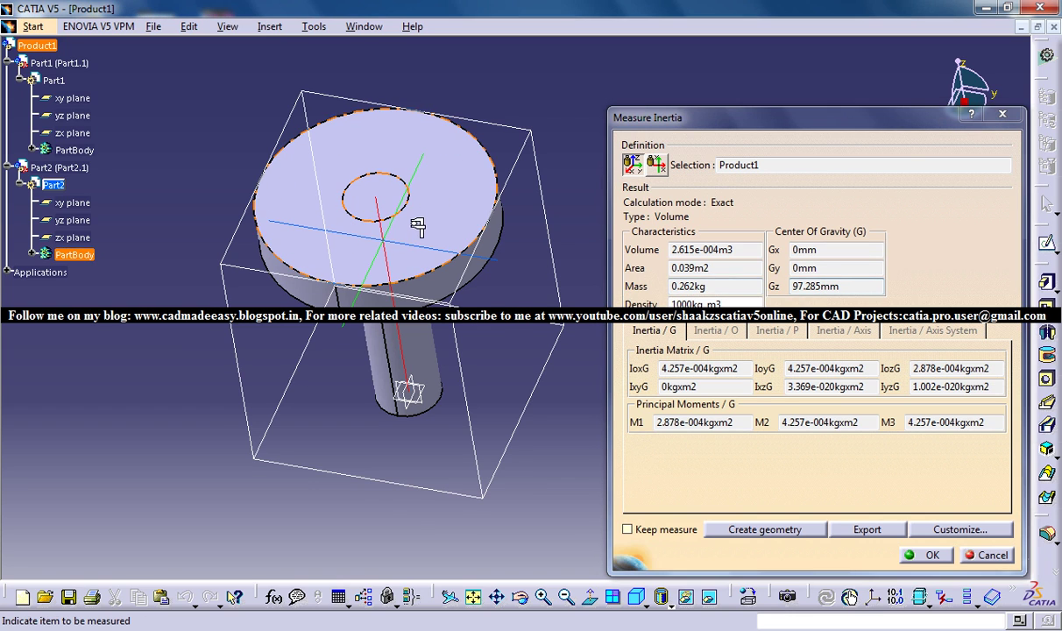
pyautogui.moveTo(415, 225); pyautogui.dragTo(402, 131, button='middle')
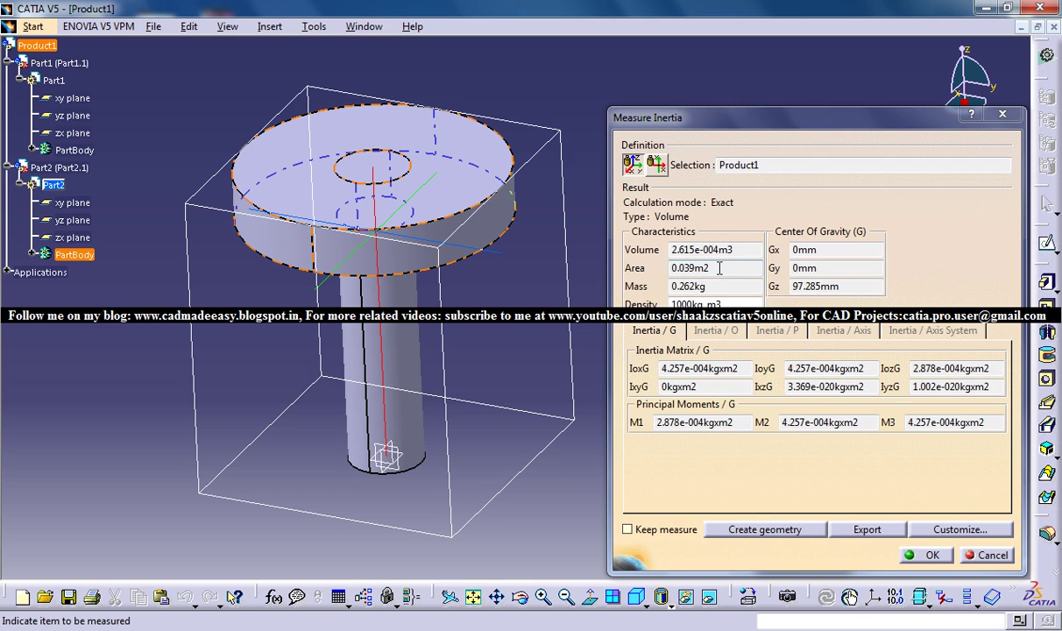
pyautogui.click(922, 555)
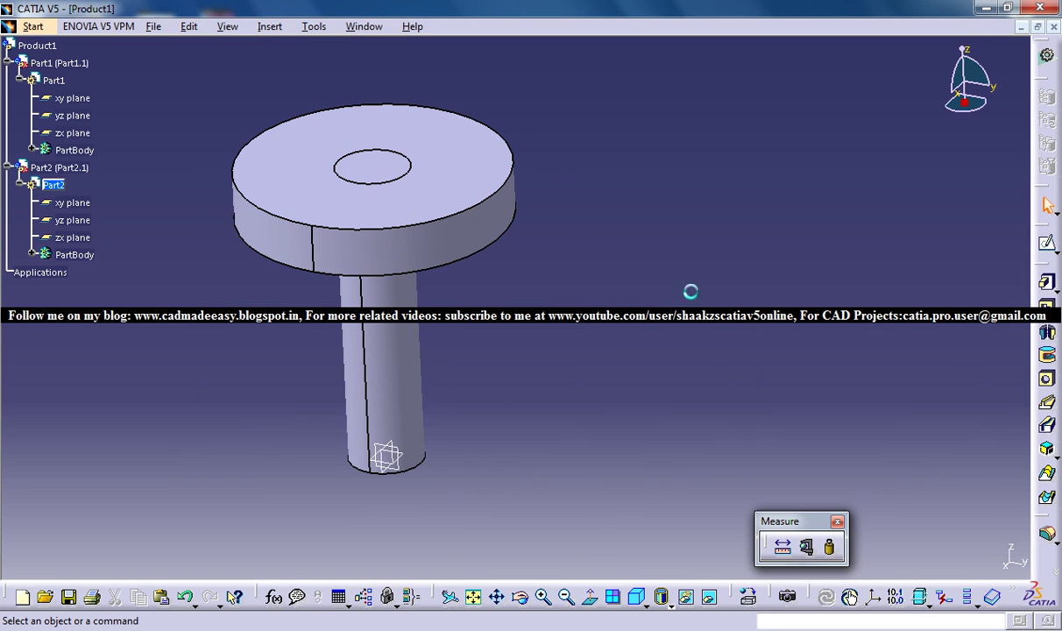